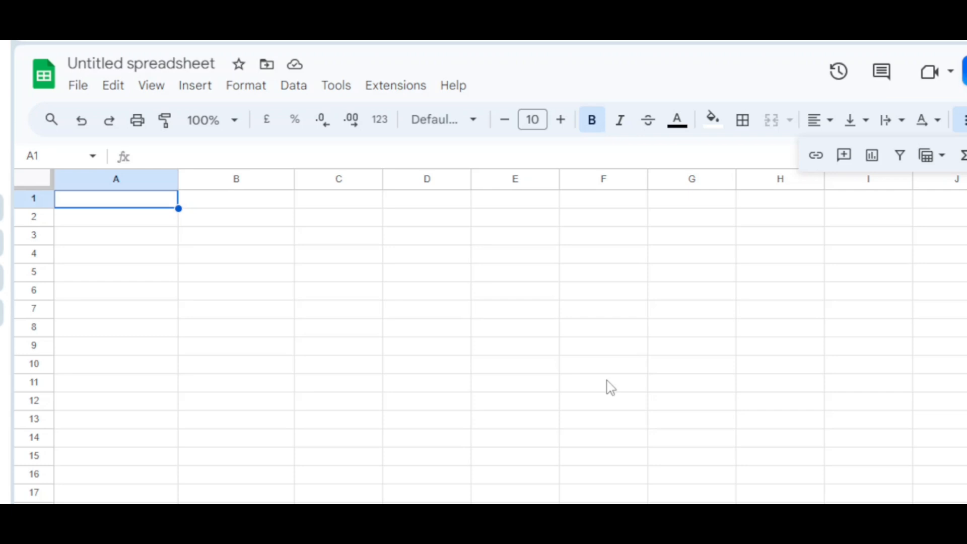
- Enter the column header "Names" in cell A1
click(119, 222)
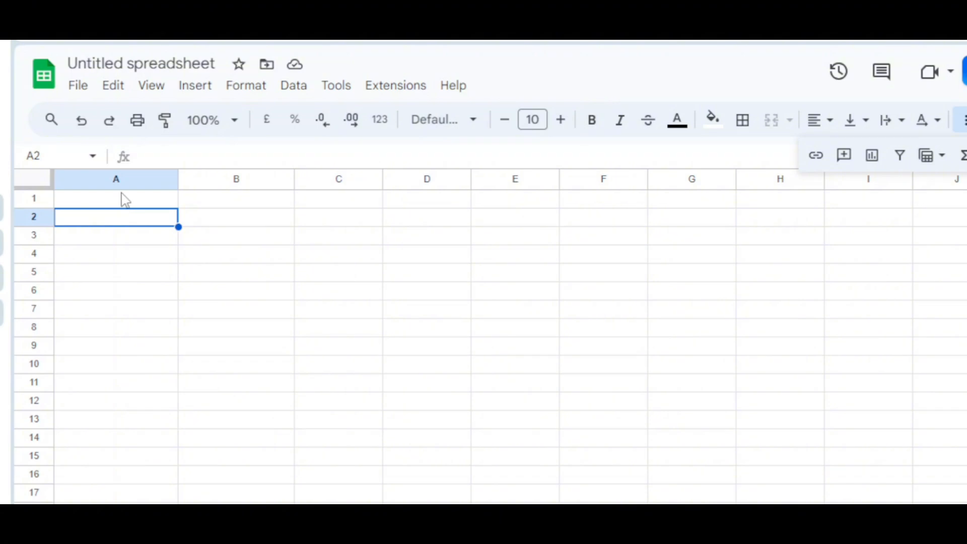
click(121, 200)
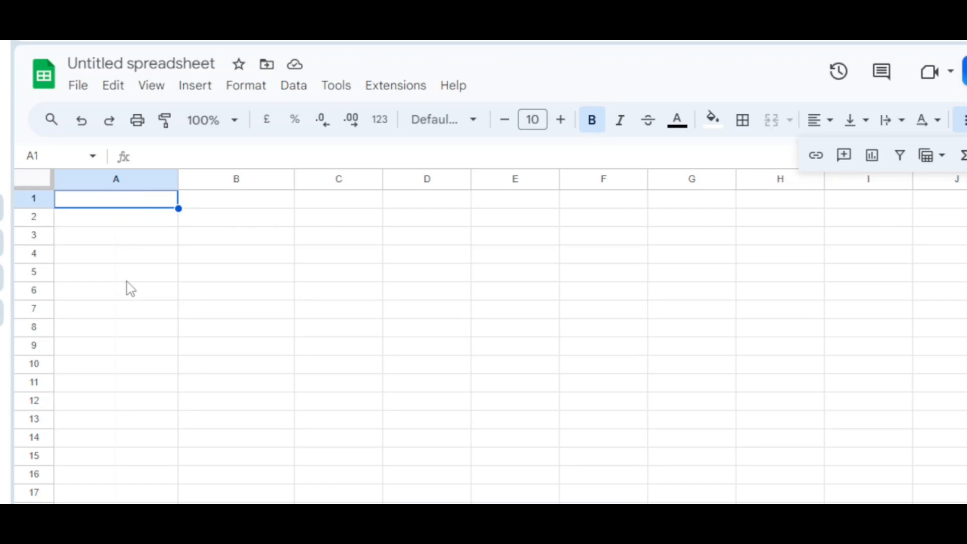
text(John)
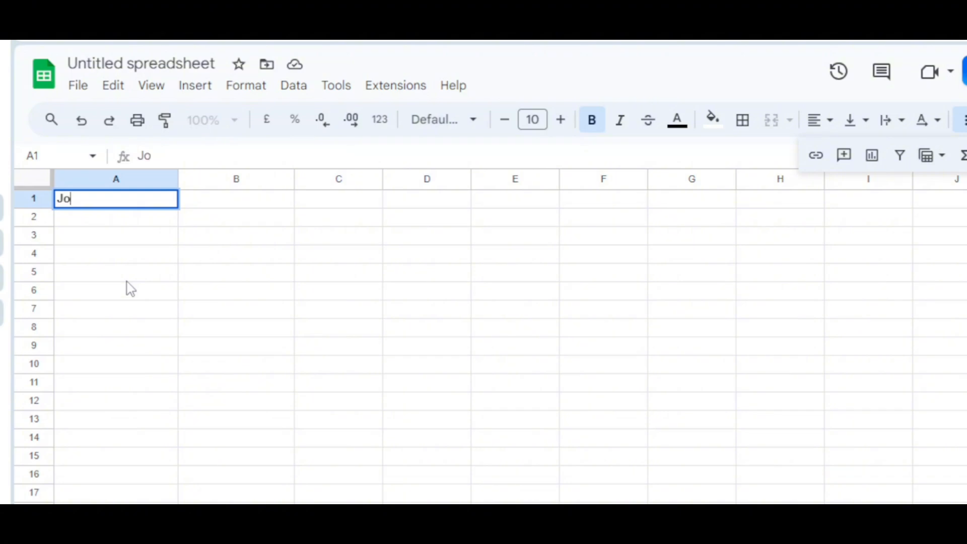
key(BackSpace)
key(BackSpace)
key(BackSpace)
key(BackSpace)
text(Names)
key(Return)
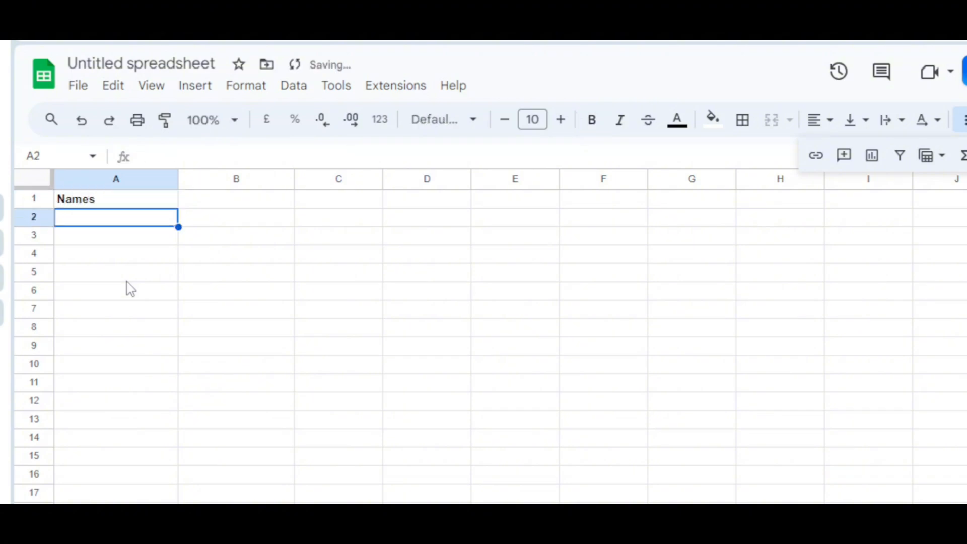
- Fill cells A2 to A6 with five sample first names, one per row
text(John)
key(Return)
text(Bekie)
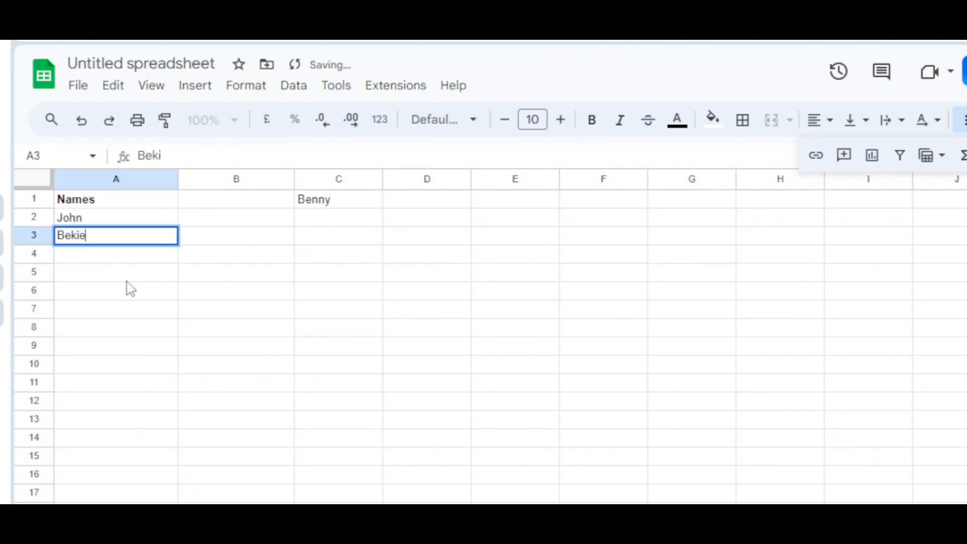
key(Return)
text(Elisha)
key(Return)
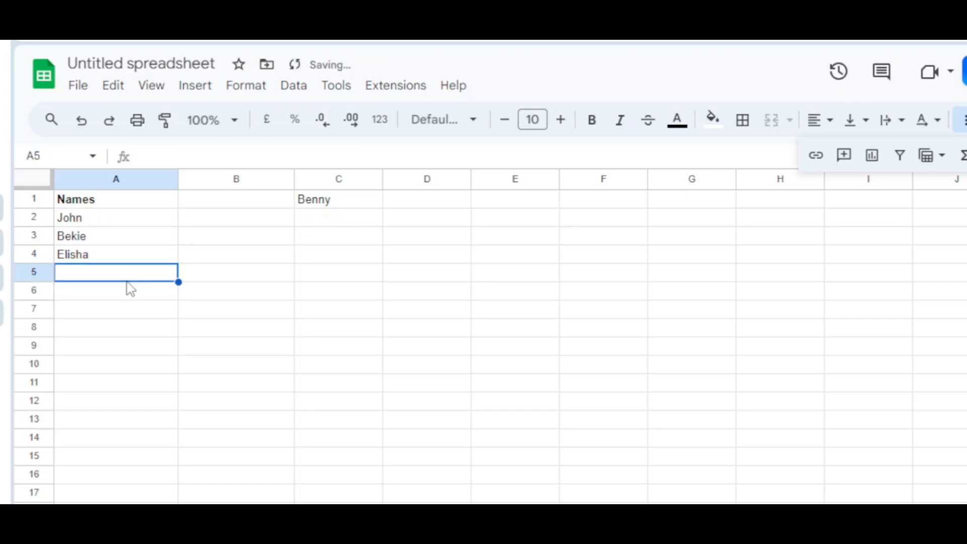
text(Zainab)
key(Return)
text(Pharael)
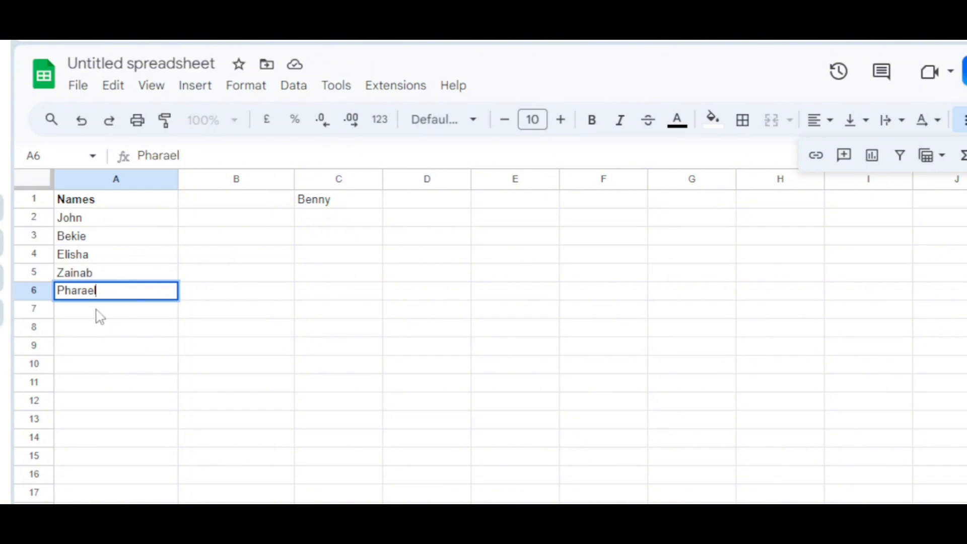
key(Return)
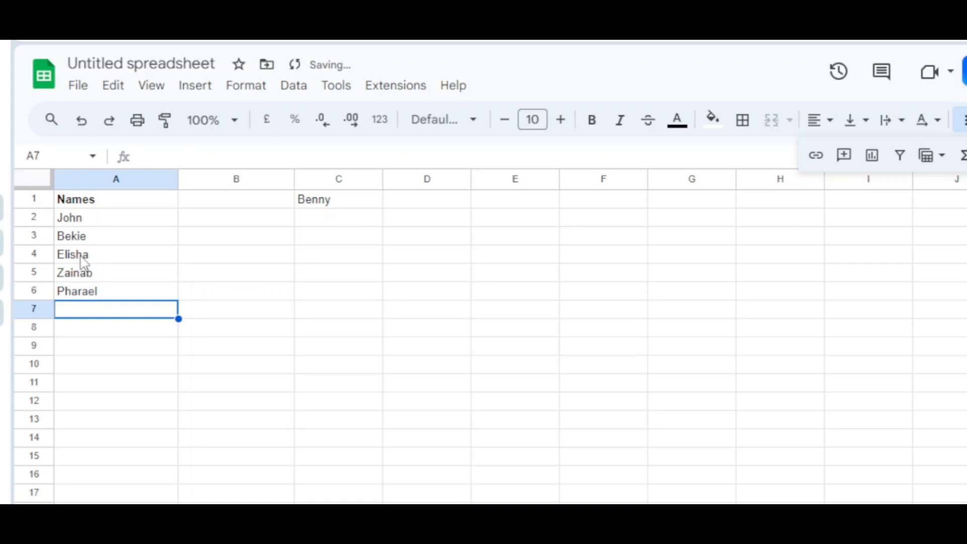
- Enter a MATCH formula in B1 that looks up the third listed name in A2:A6 with search type 0
click(236, 199)
click(240, 148)
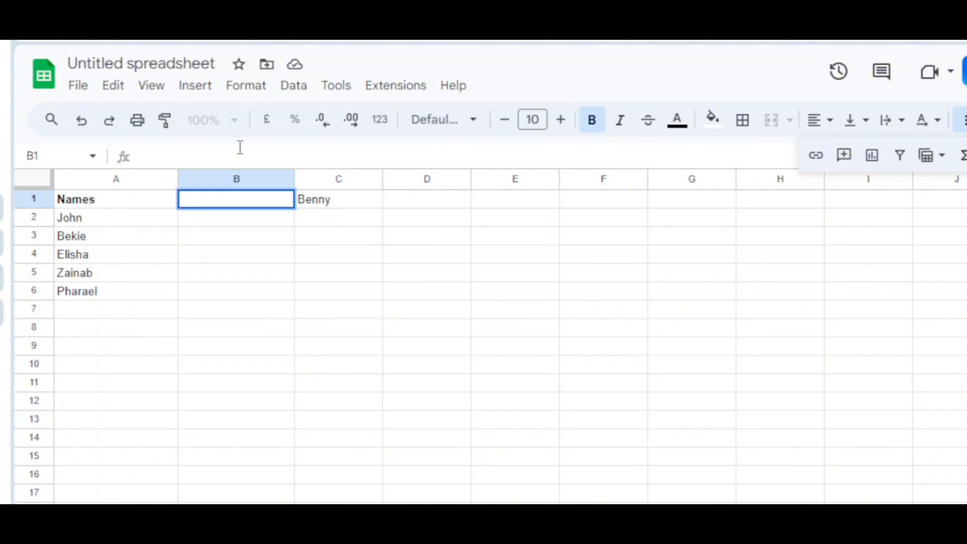
text(=)
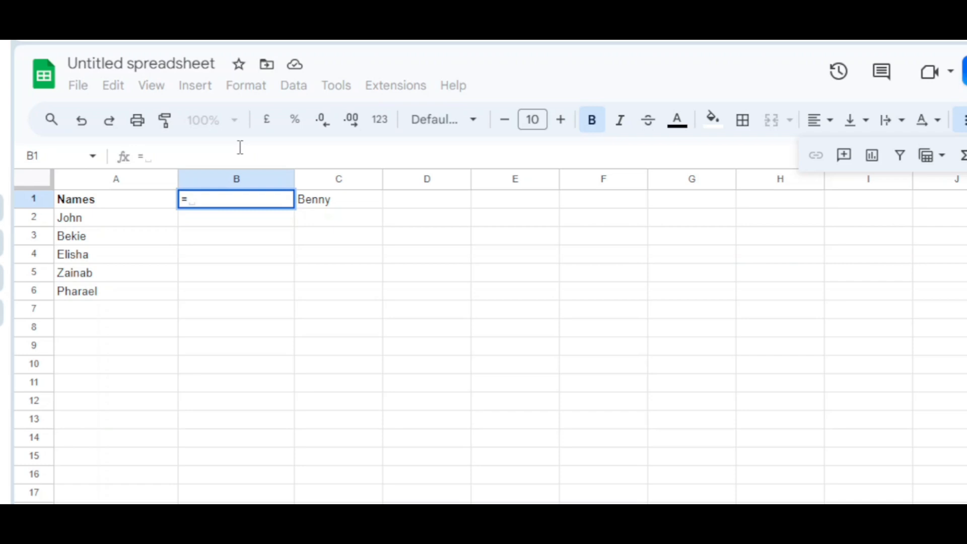
text(MATCH()
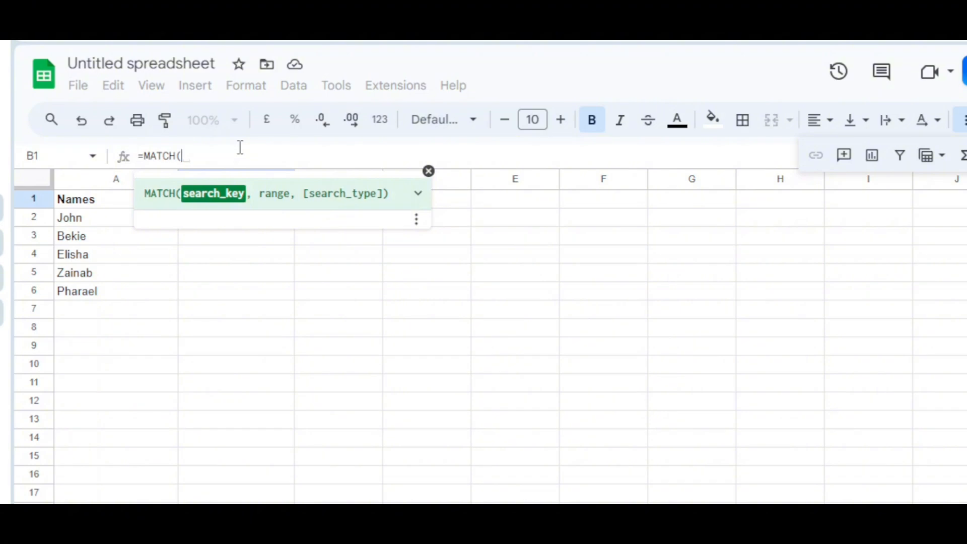
text("Elis)
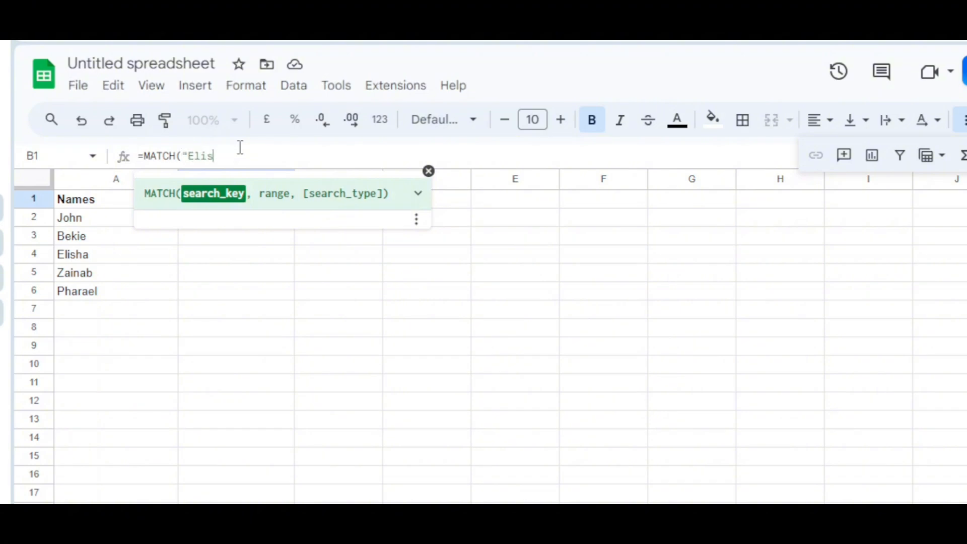
text(ha",)
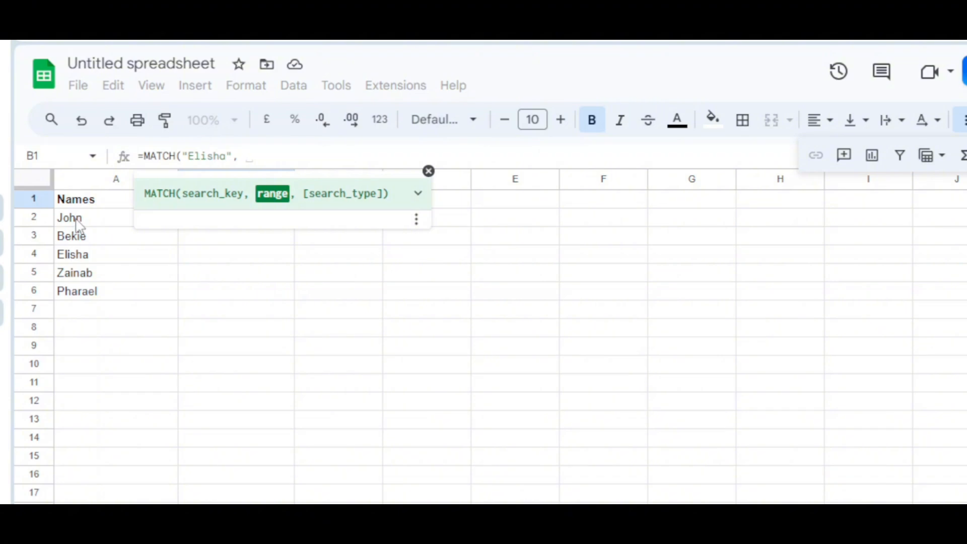
drag(81, 222, 119, 288)
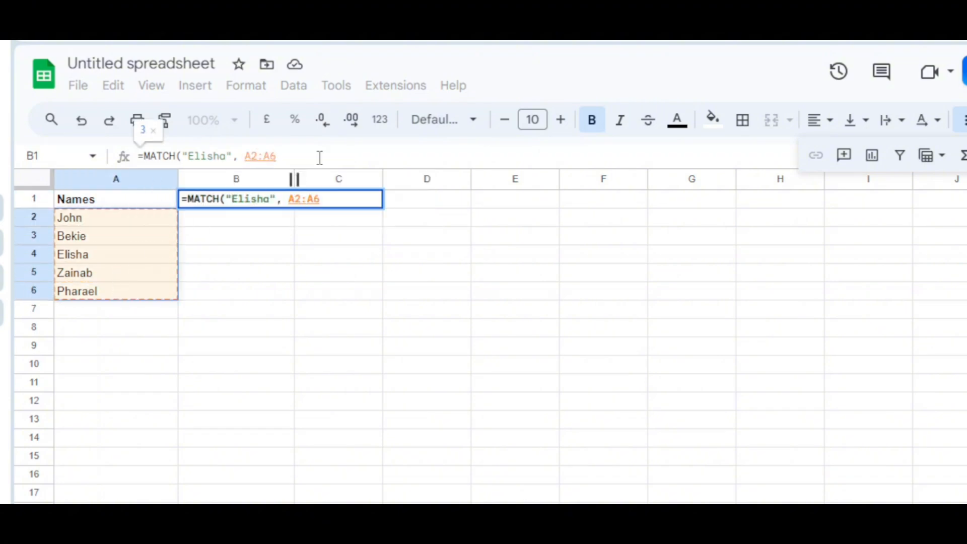
text(,)
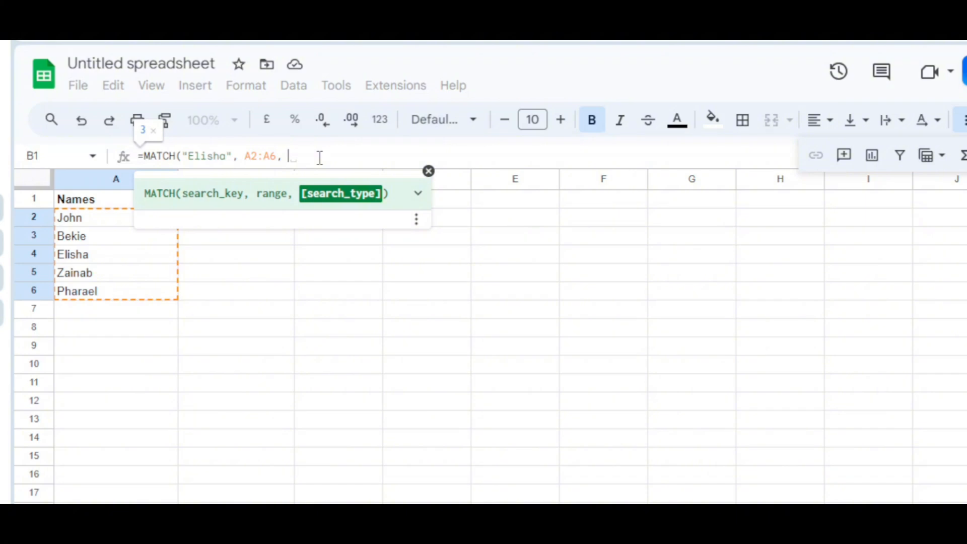
text(0)
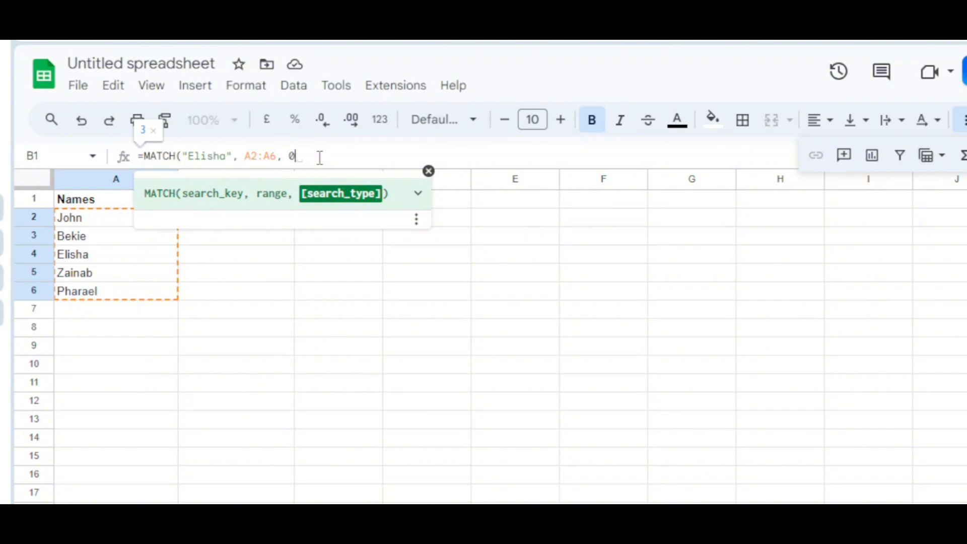
text())
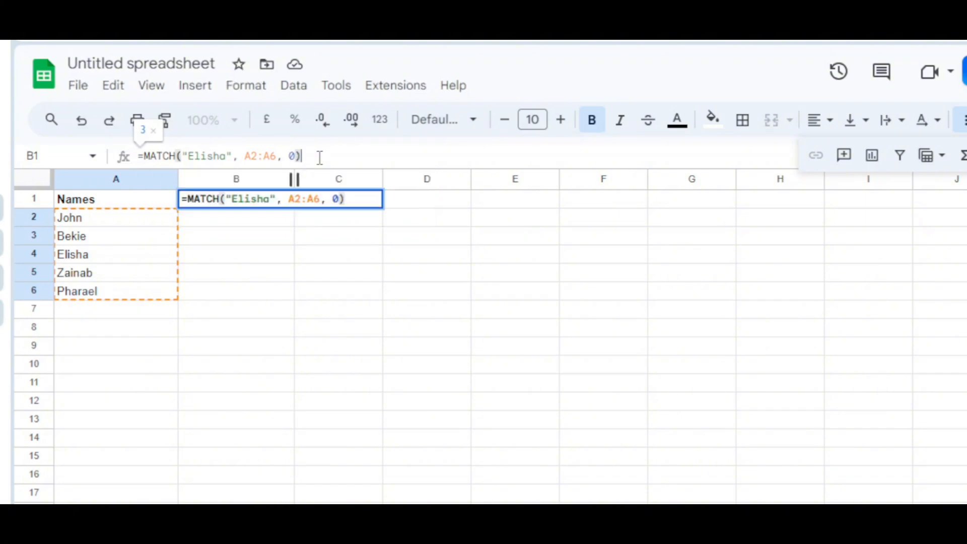
key(Return)
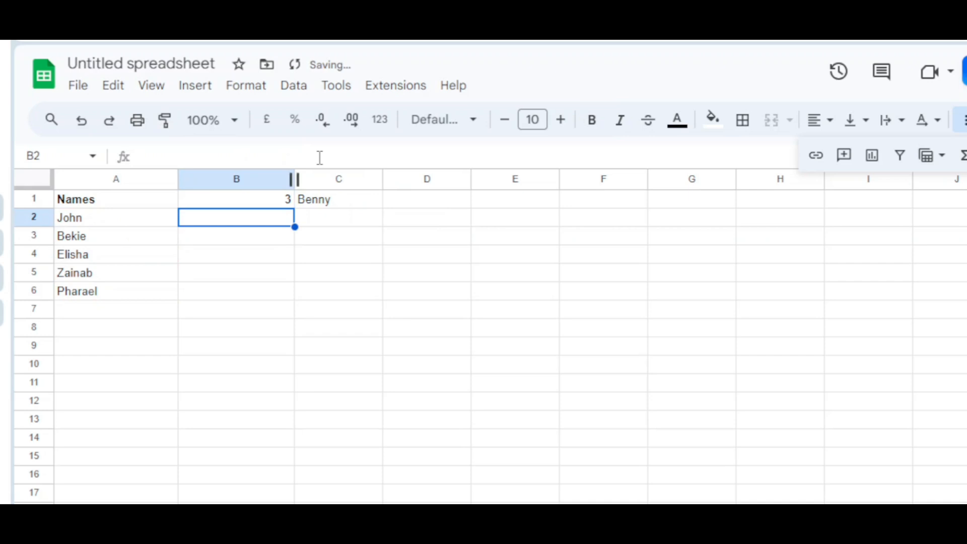
- Clear the leftover SUBSTITUTE formula from cell C1
click(338, 205)
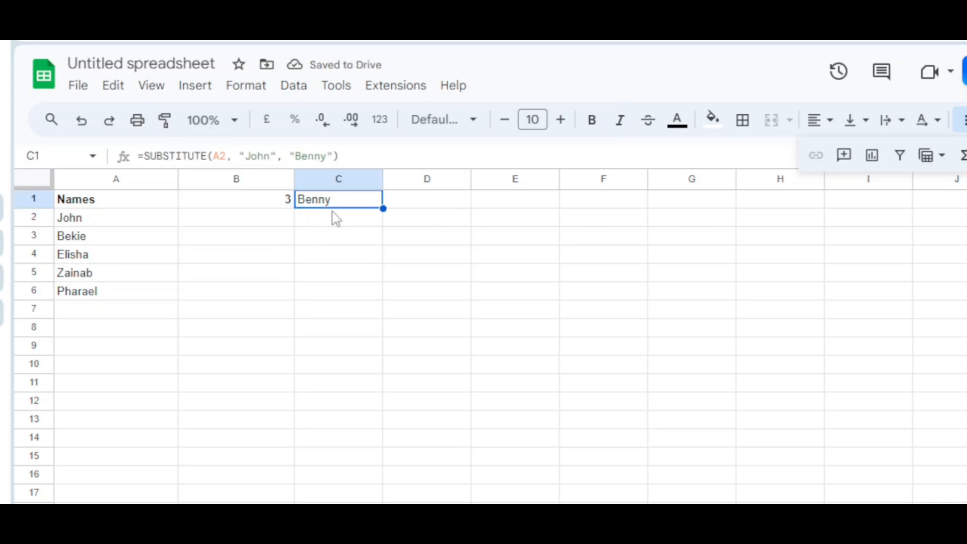
key(Delete)
- Wrap the MATCH formula in B1 in an INDEX function with A2:A6 as the reference and MATCH as the row
click(204, 201)
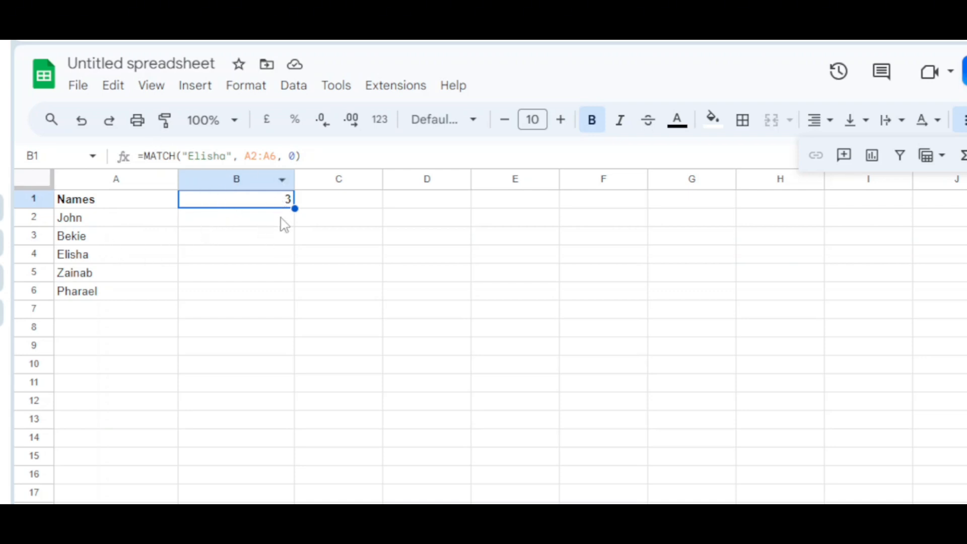
click(143, 157)
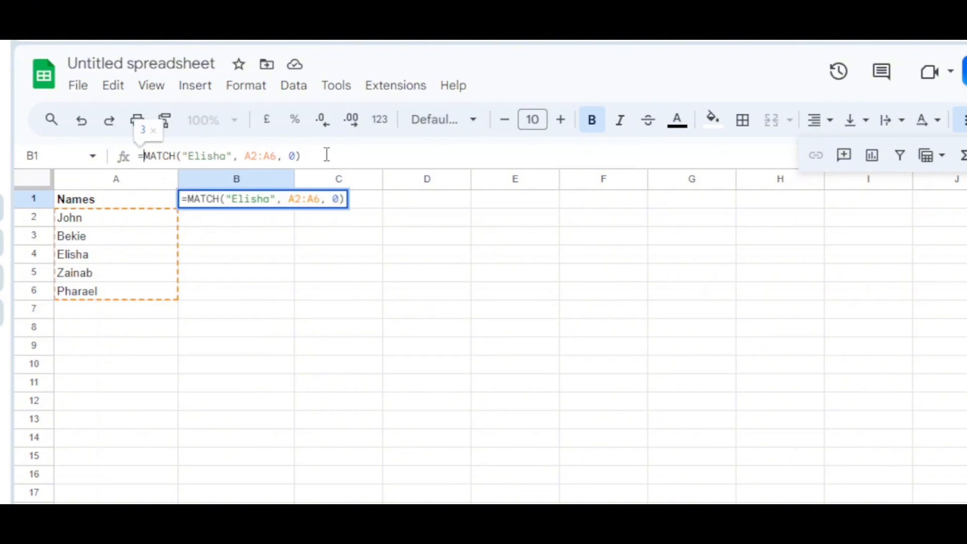
text(INDEX)
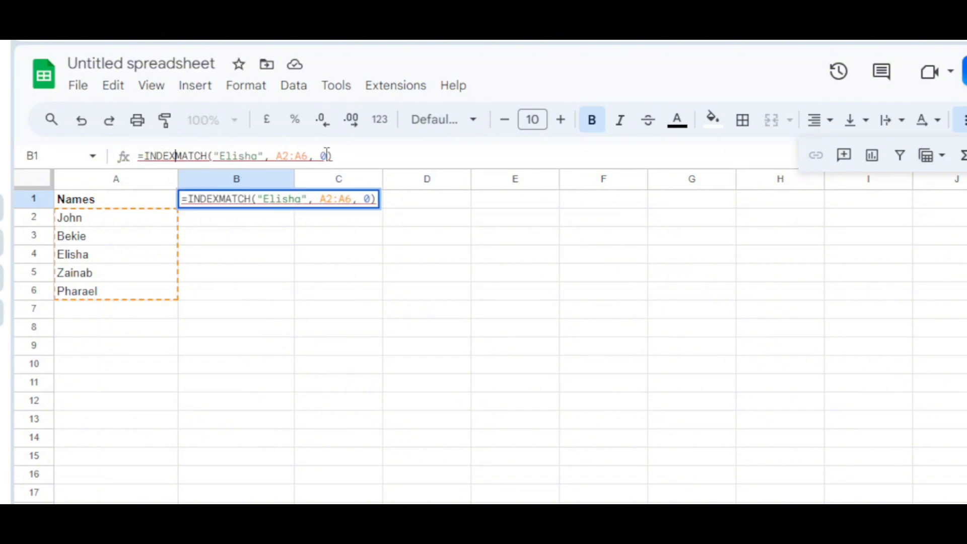
text(()
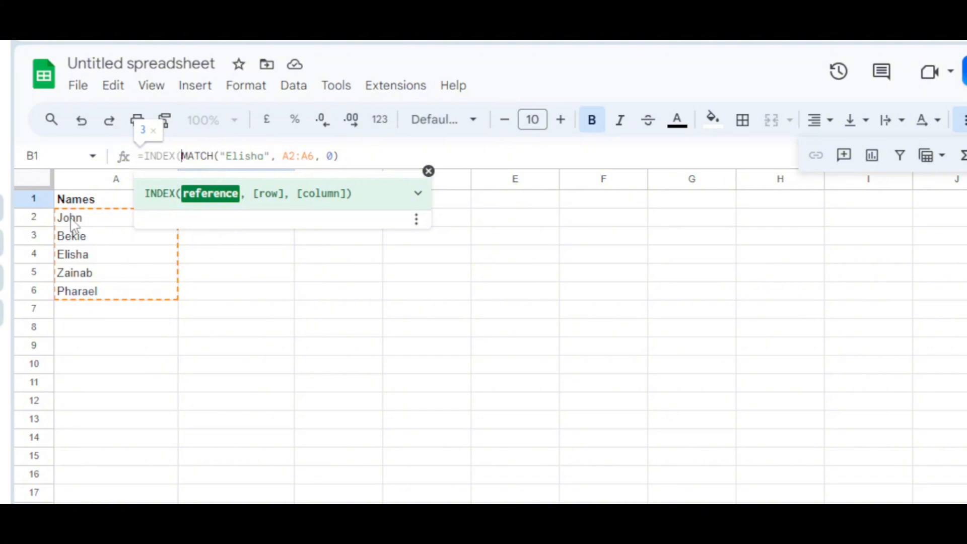
drag(76, 222, 125, 297)
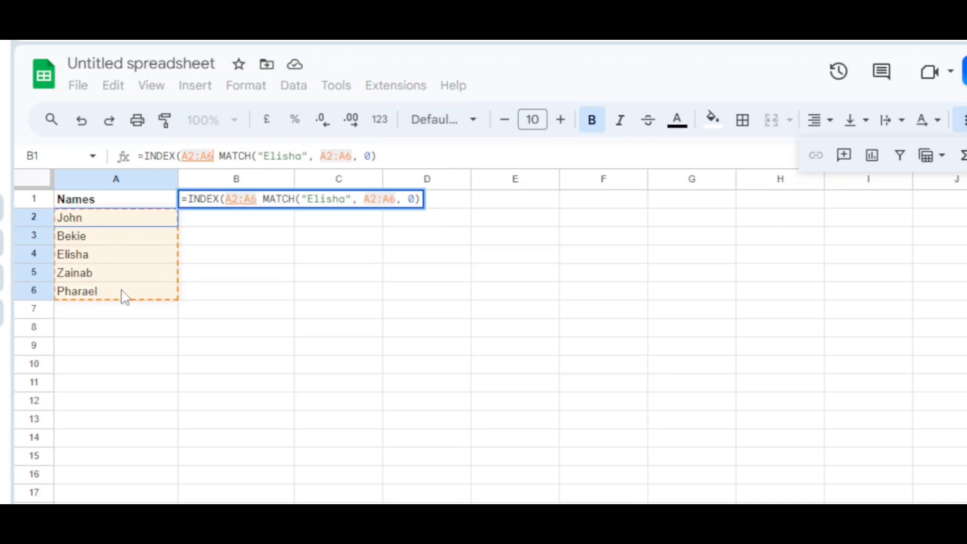
click(227, 155)
text(,)
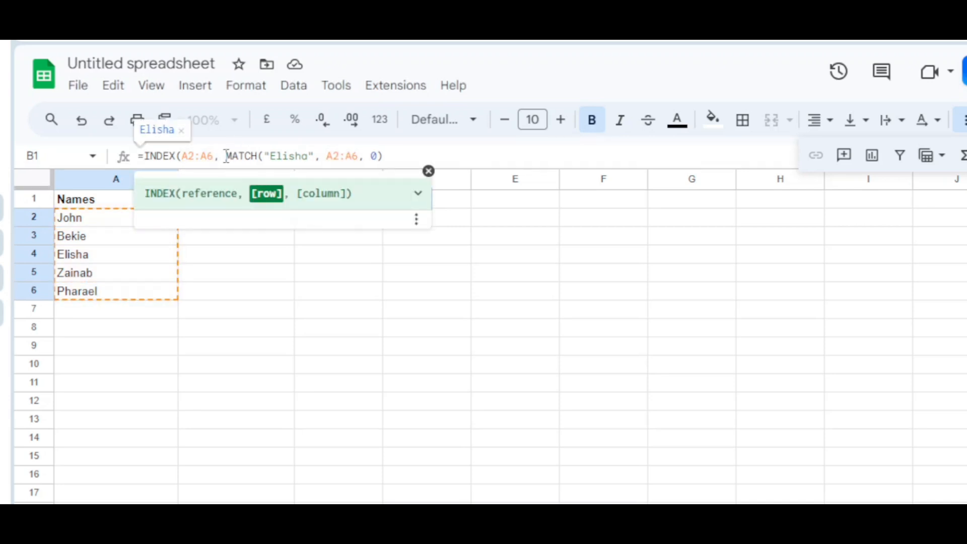
key(Return)
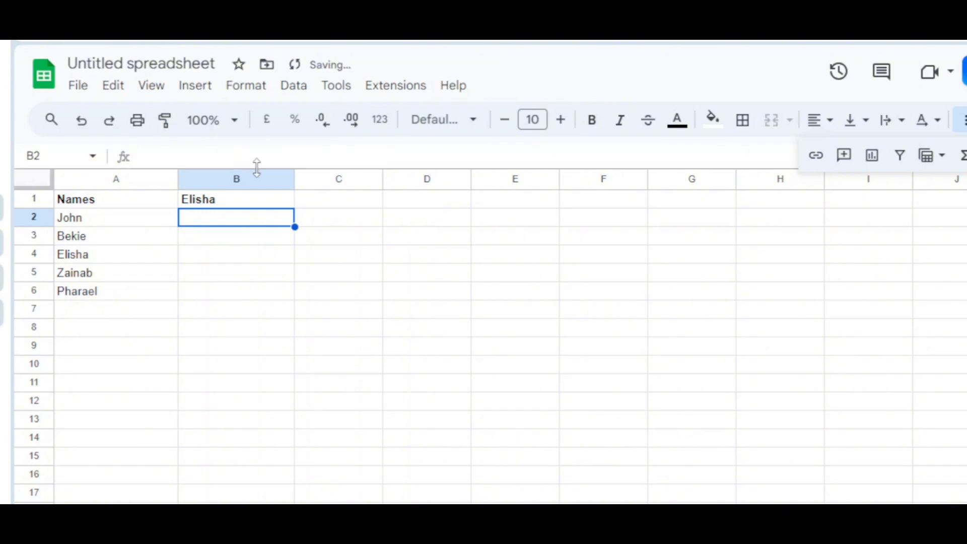
click(252, 202)
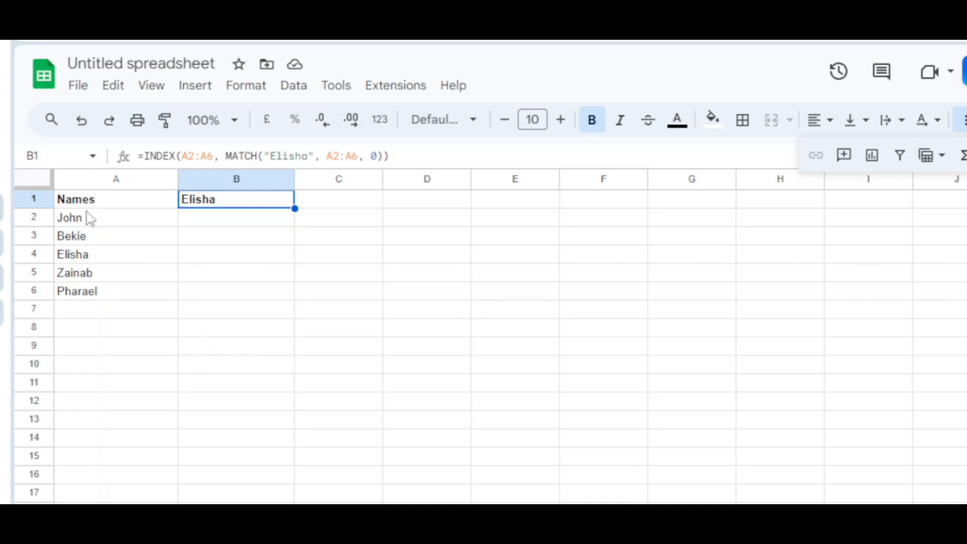
- Clear the sample names from A2:A6 and the INDEX and MATCH formula from B1
drag(95, 221, 106, 289)
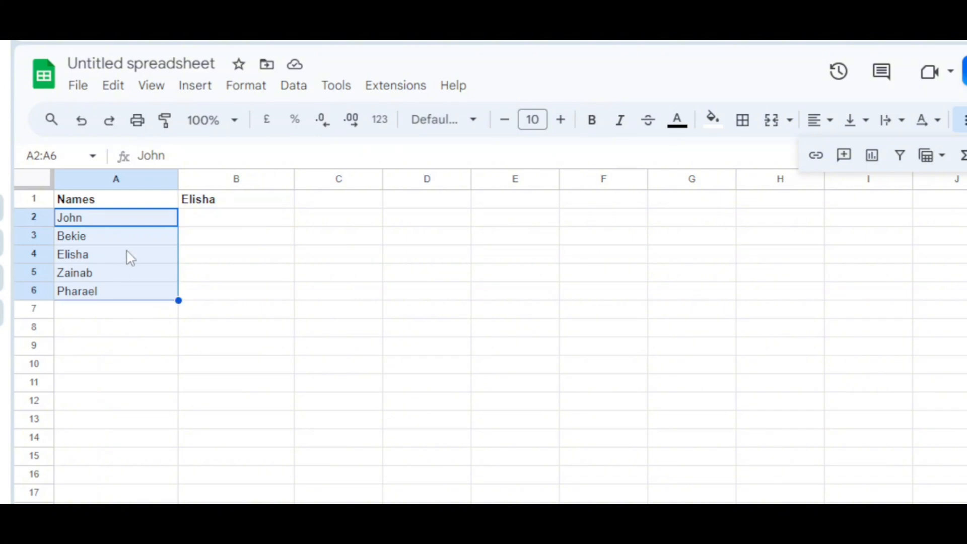
key(Delete)
click(230, 203)
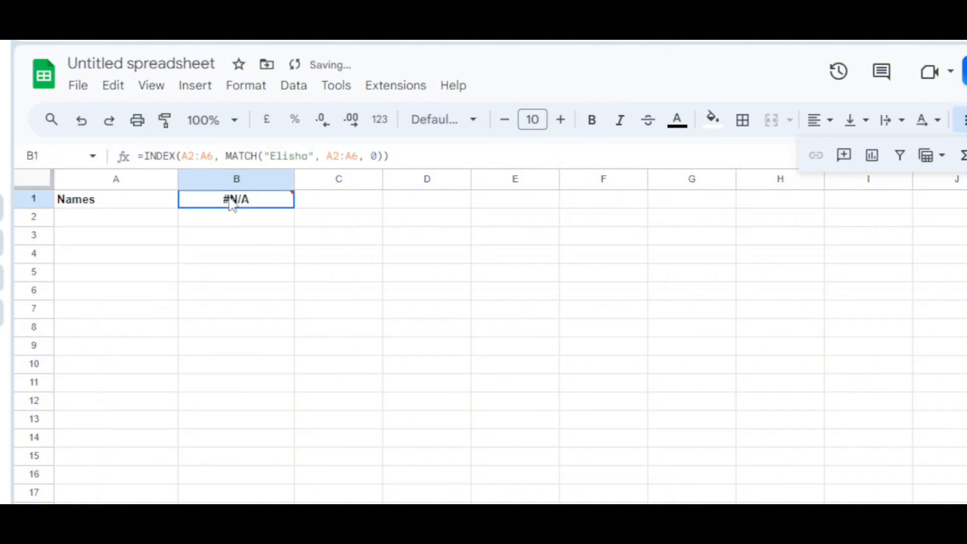
key(Delete)
- Enter the column header "Email adresses" in cell B1
click(114, 204)
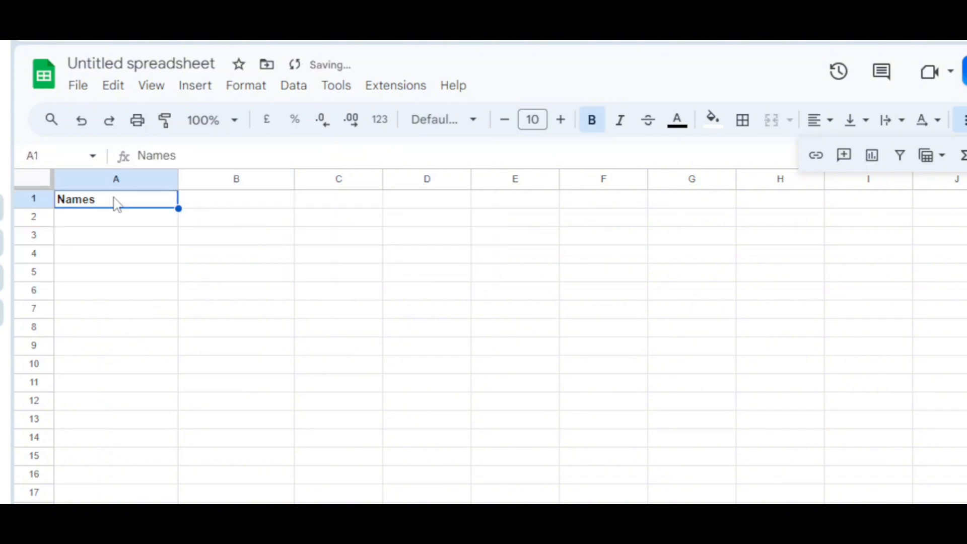
double_click(108, 203)
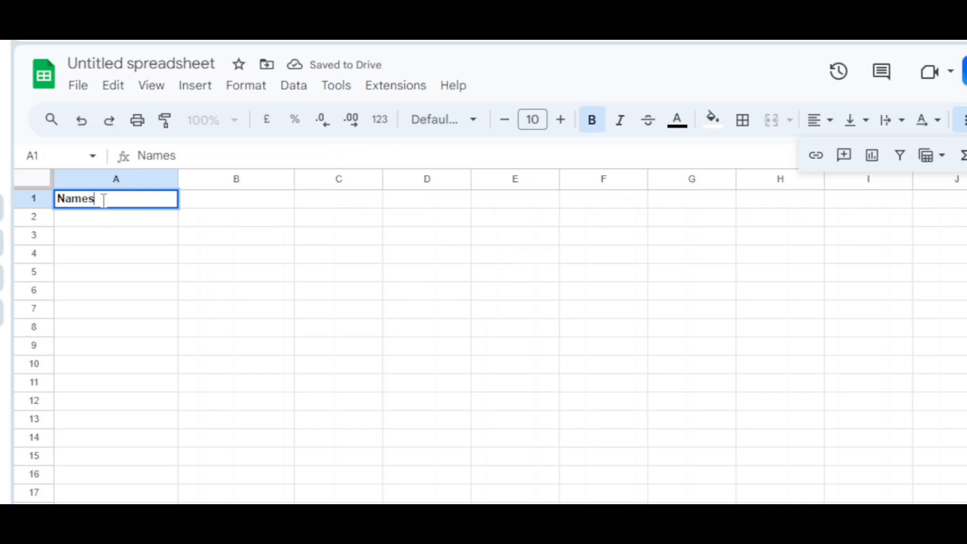
click(227, 204)
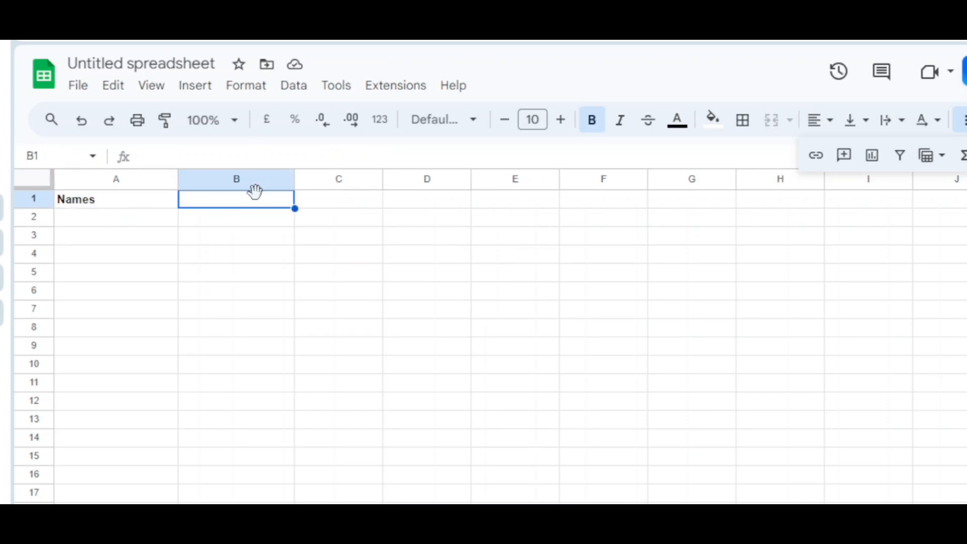
text(Email)
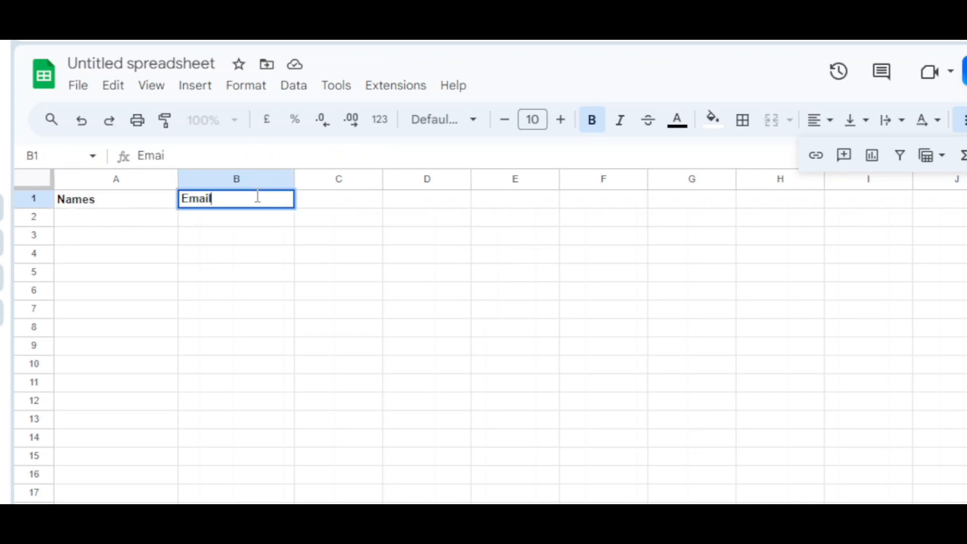
text( addresses)
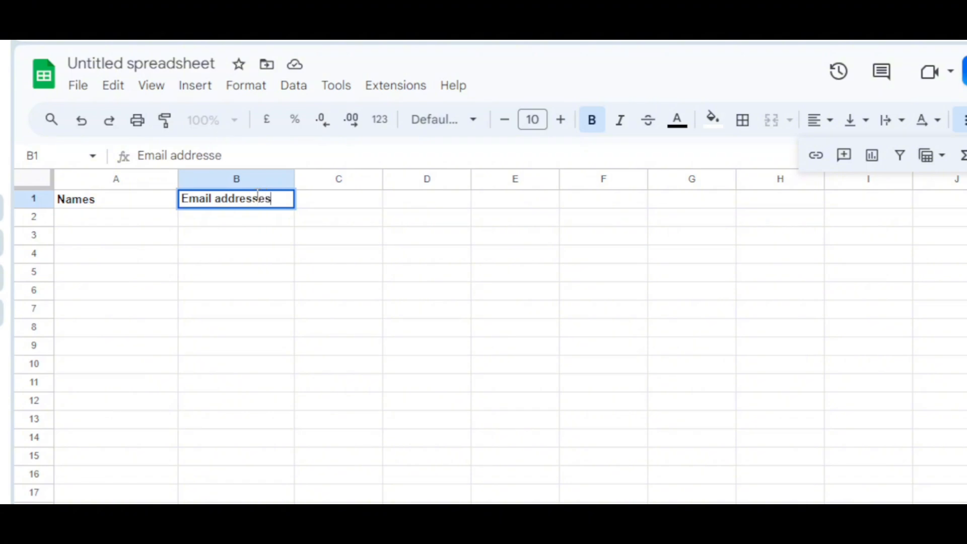
click(228, 198)
key(BackSpace)
key(Return)
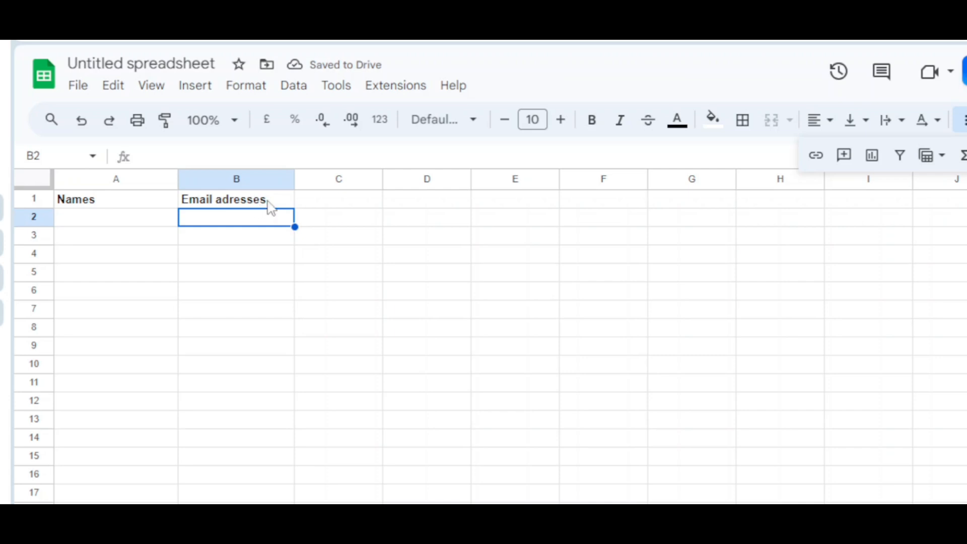
- Shorten the column header in cell B1 to "Emails"
double_click(252, 199)
double_click(252, 199)
key(BackSpace)
key(BackSpace)
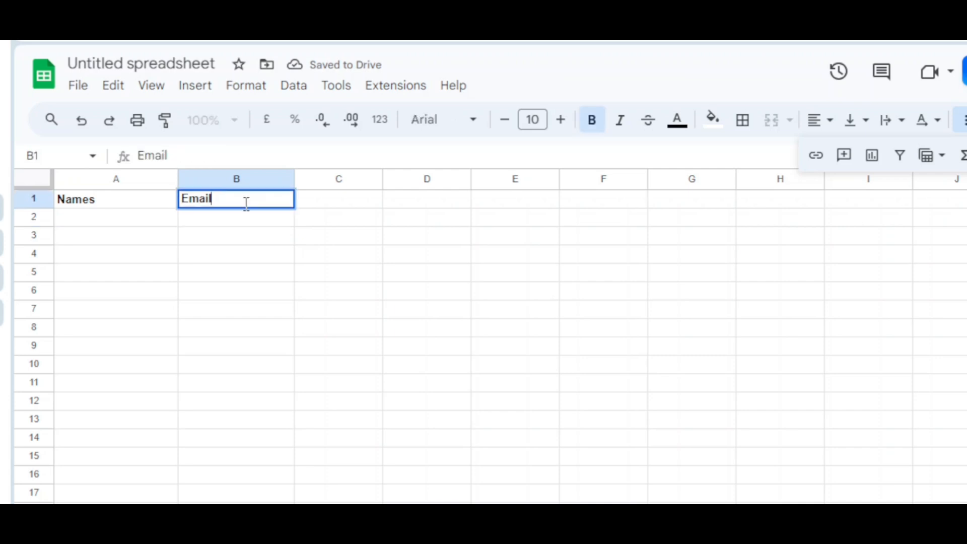
text(s)
click(235, 224)
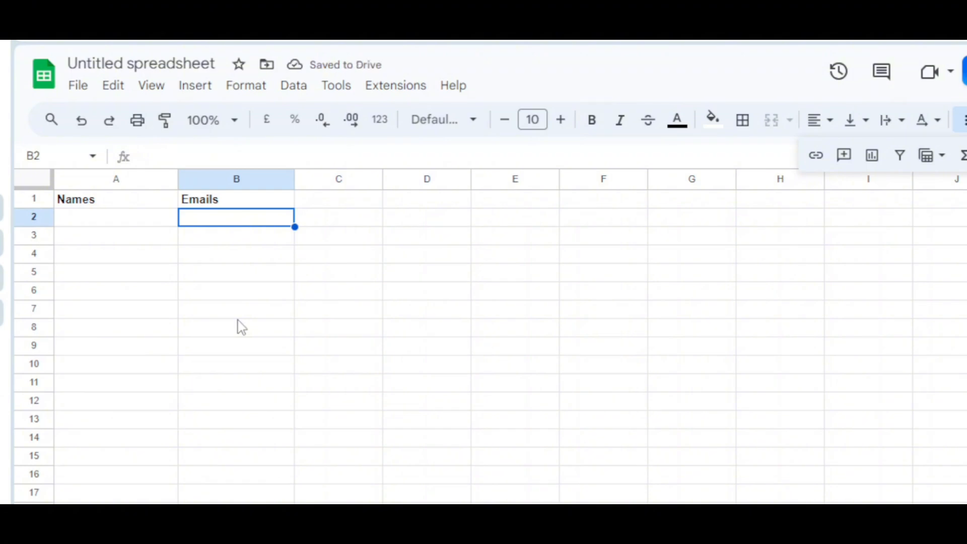
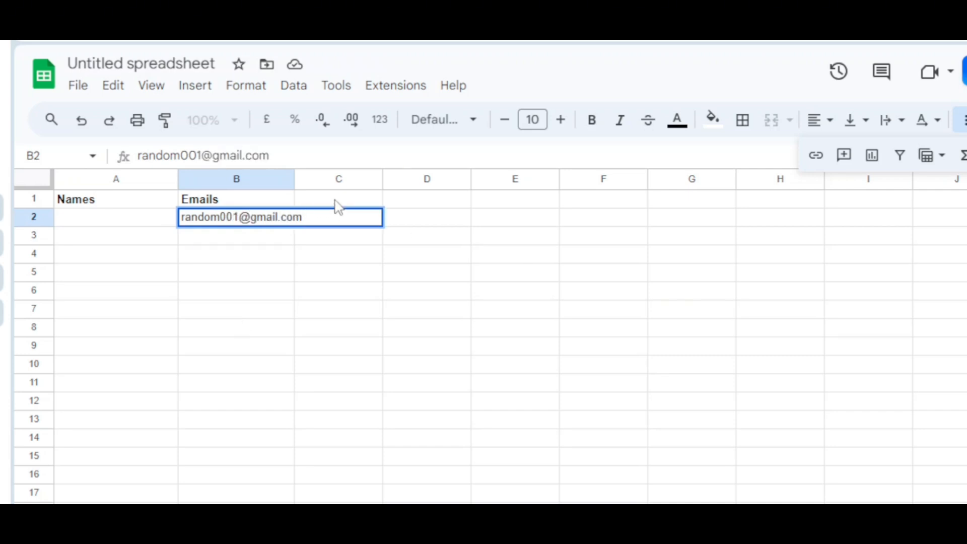
- Enter the first sample Gmail address, numbered 001, in cell B2
key(Return)
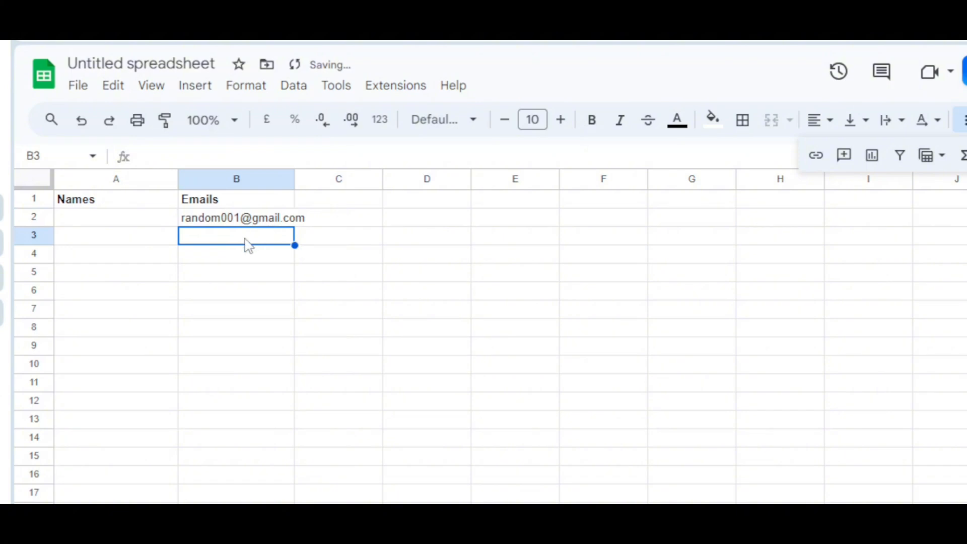
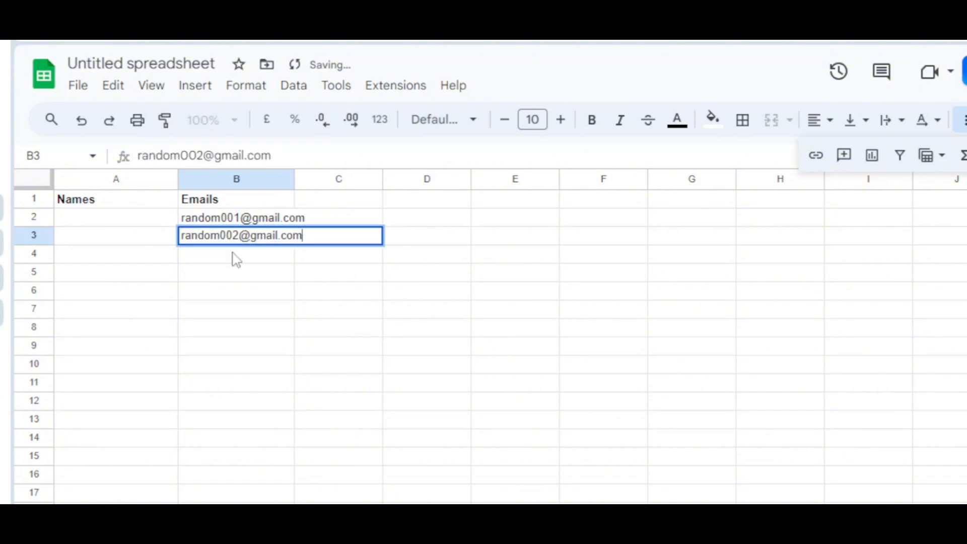
- Enter the second and third sample Gmail addresses, numbered 002 and 003, in cells B3 and B4
key(Return)
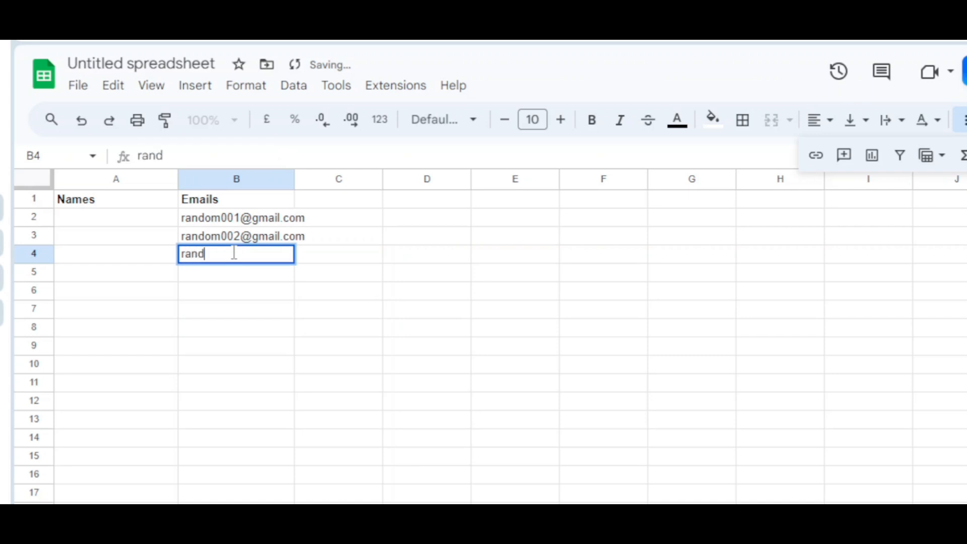
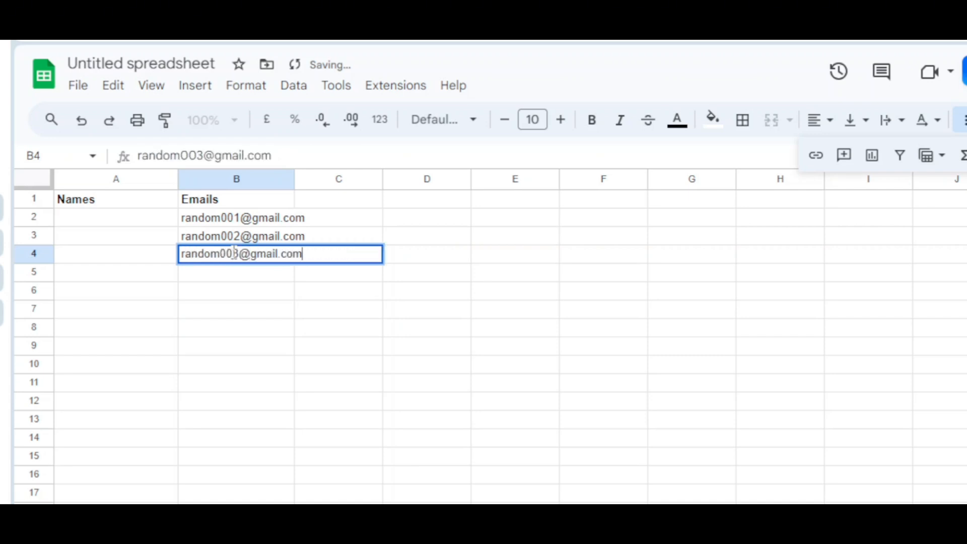
key(Return)
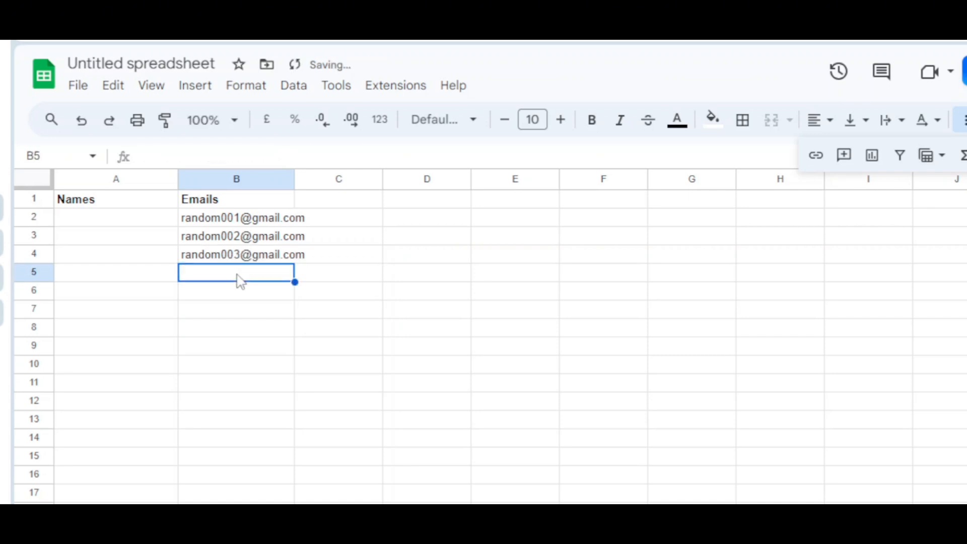
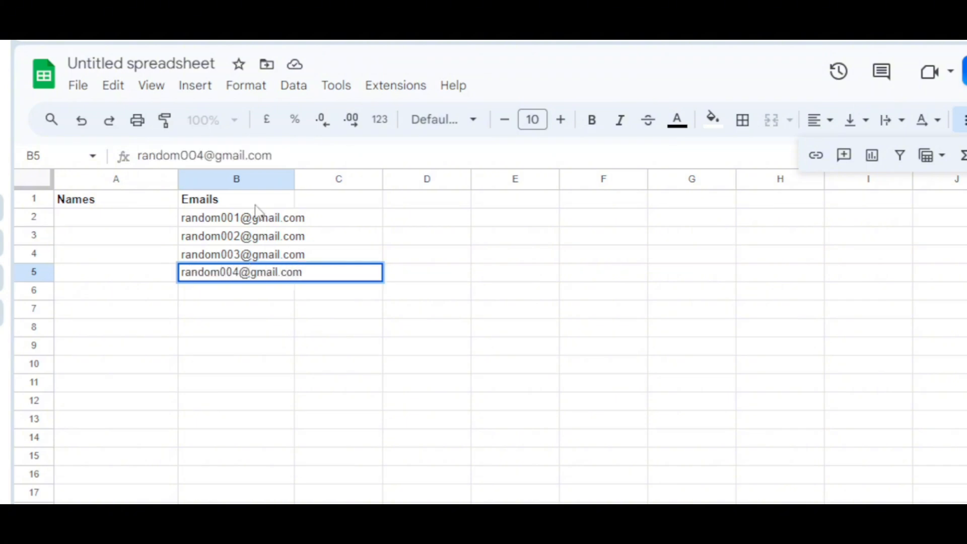
- Enter the fourth sample Gmail address, numbered 004, in cell B5 and widen column B to fit the addresses
drag(295, 179, 321, 178)
click(438, 241)
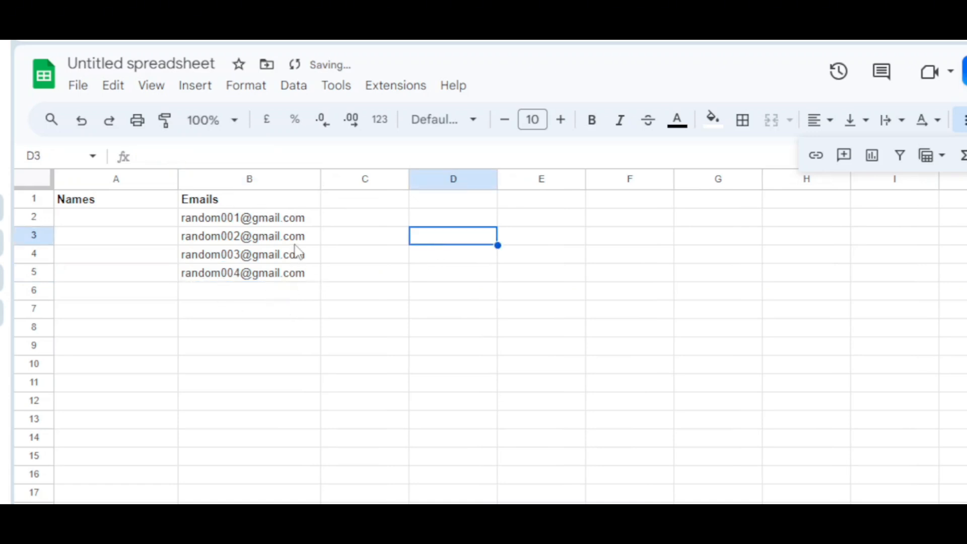
- Start a SUBSTITUTE formula in cell C1 with B1 as the text to search
mouse_move(304, 242)
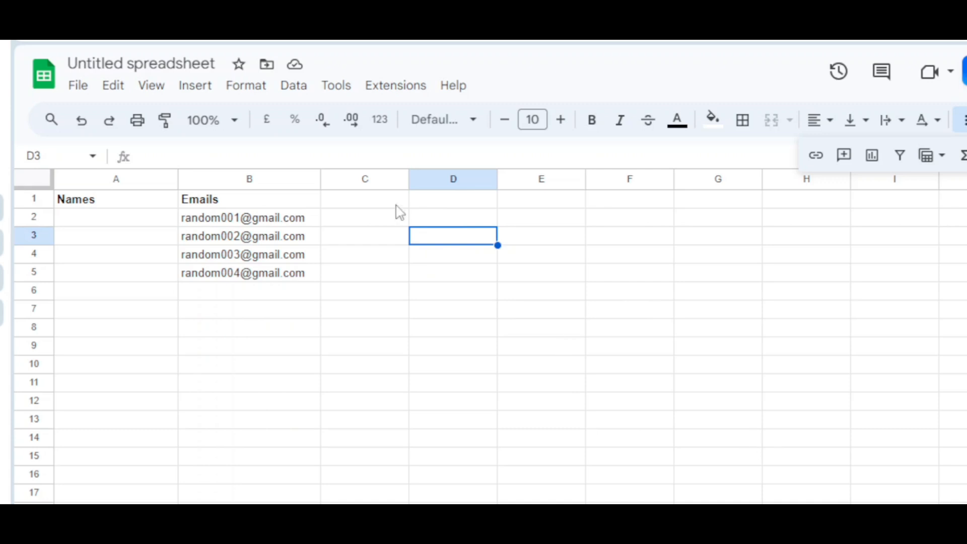
click(371, 209)
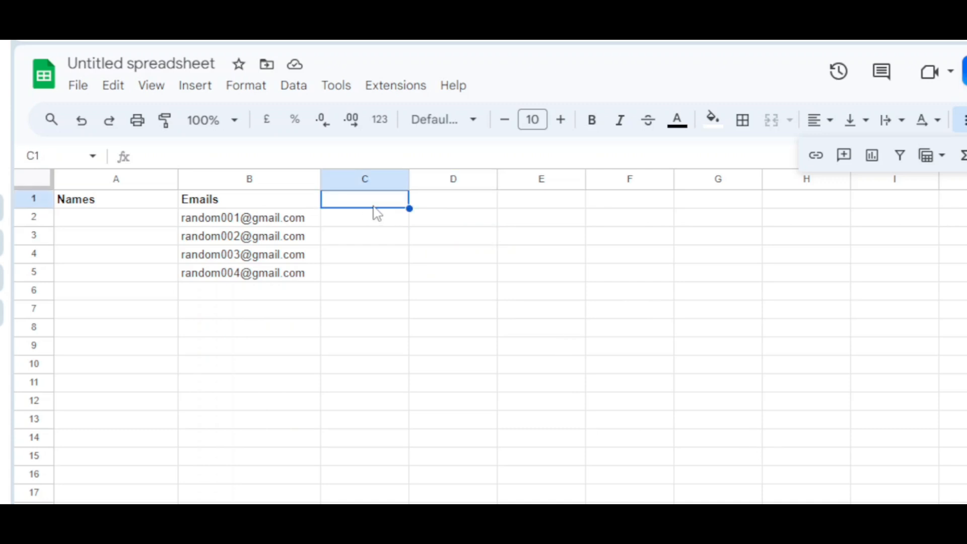
click(408, 159)
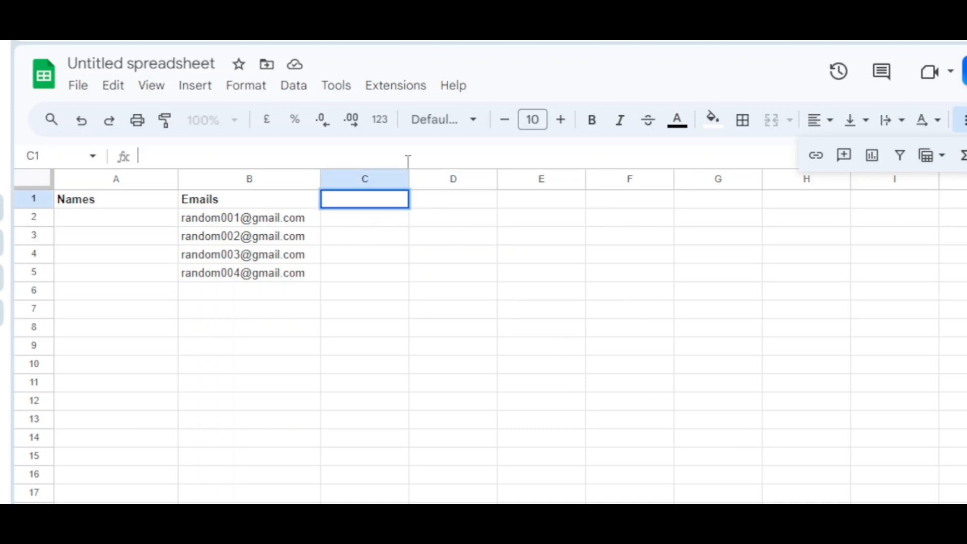
text(=SUBS)
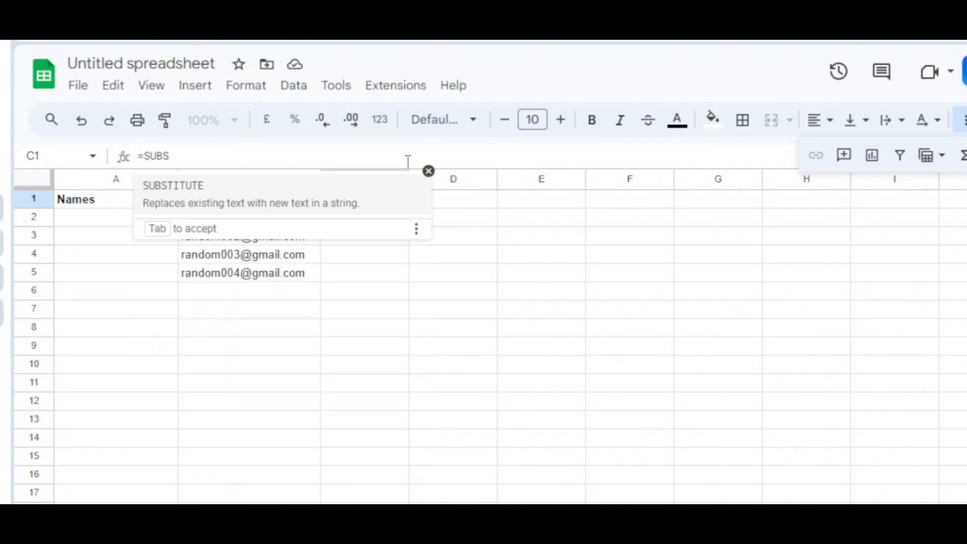
key(Tab)
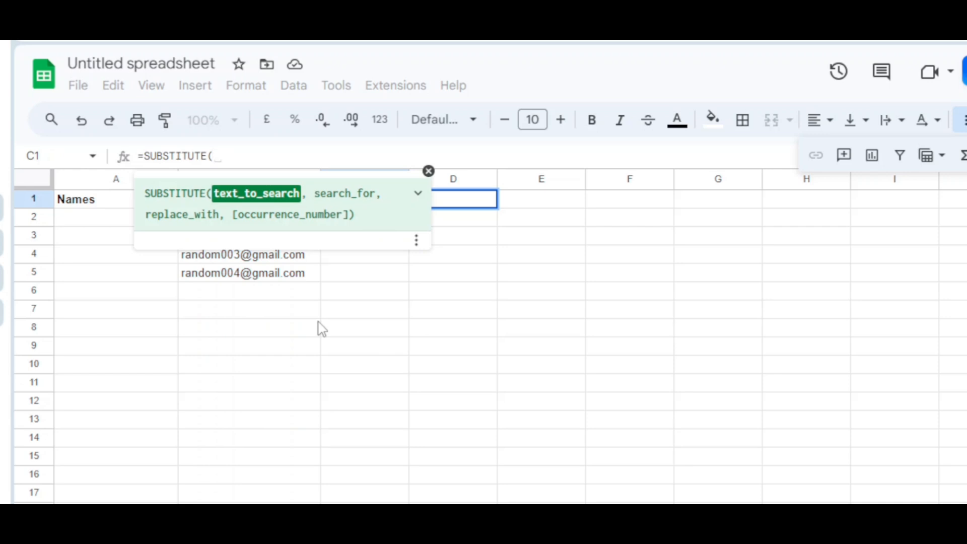
text(B)
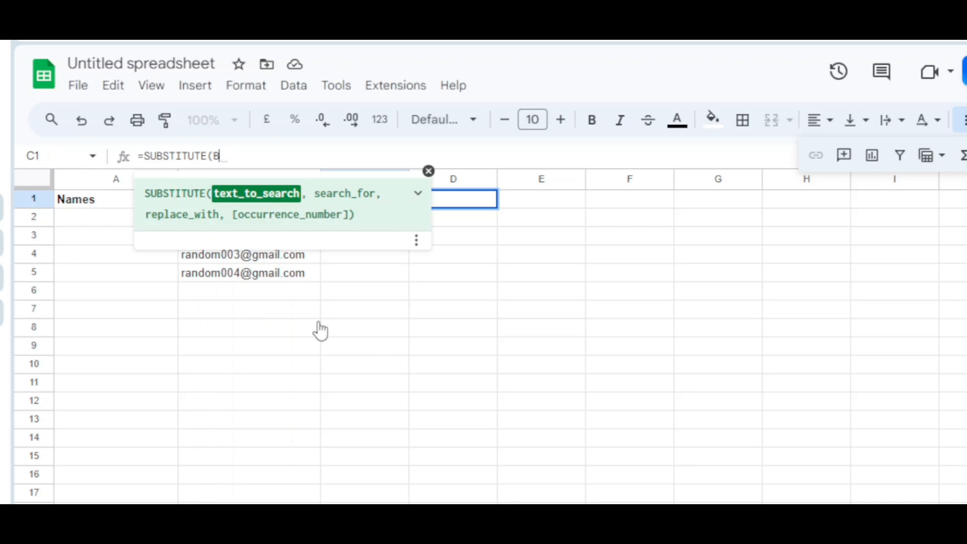
text(1,)
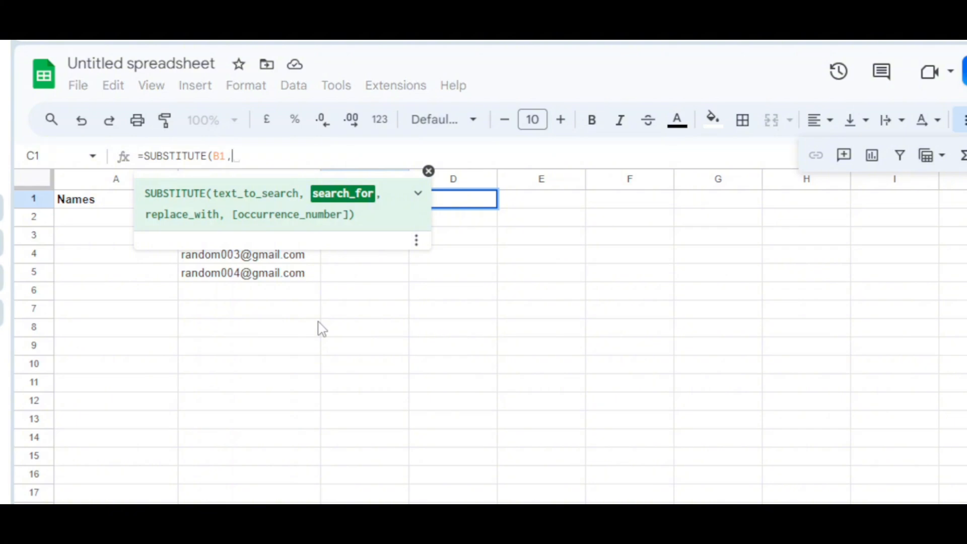
text(".)
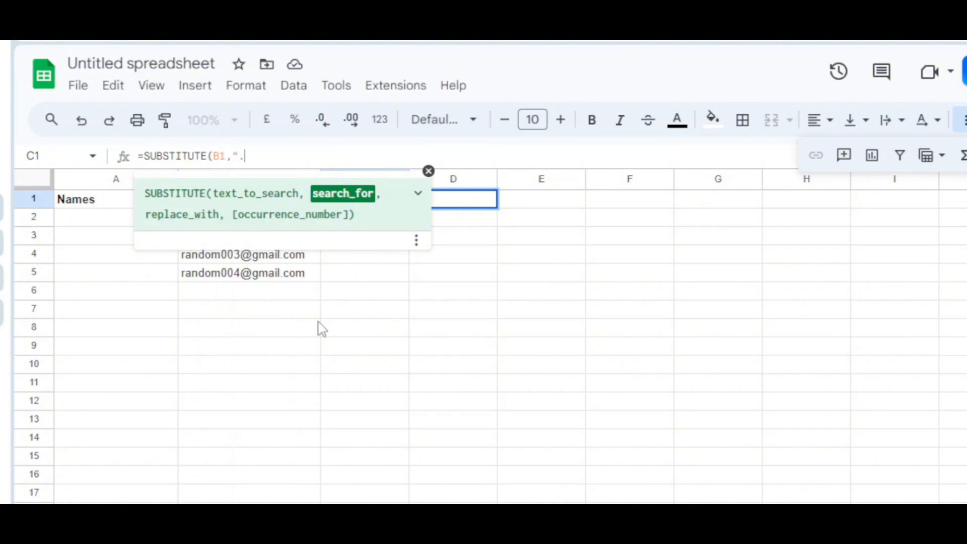
text(com",)
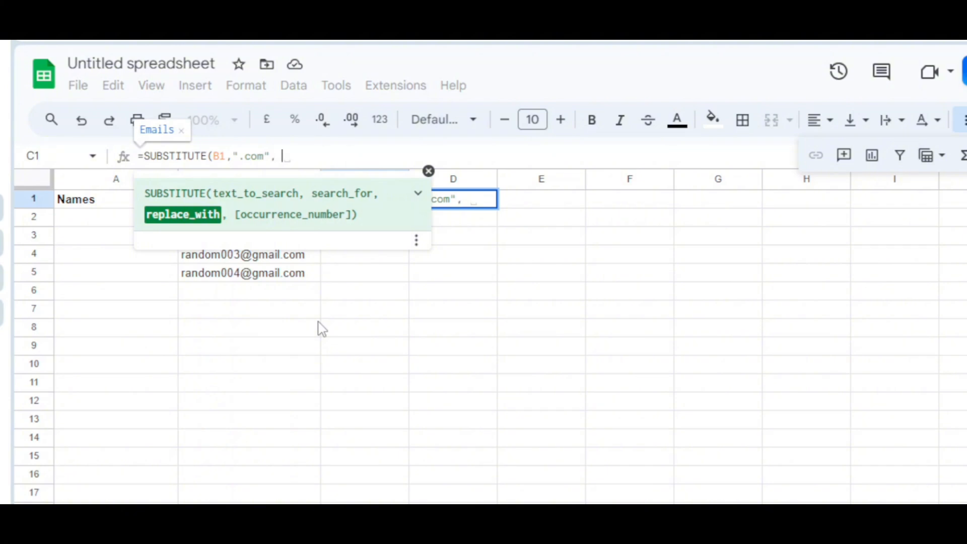
- Complete the SUBSTITUTE formula in C1 with ".com" as the search text and ".org" as the replacement
text(".or)
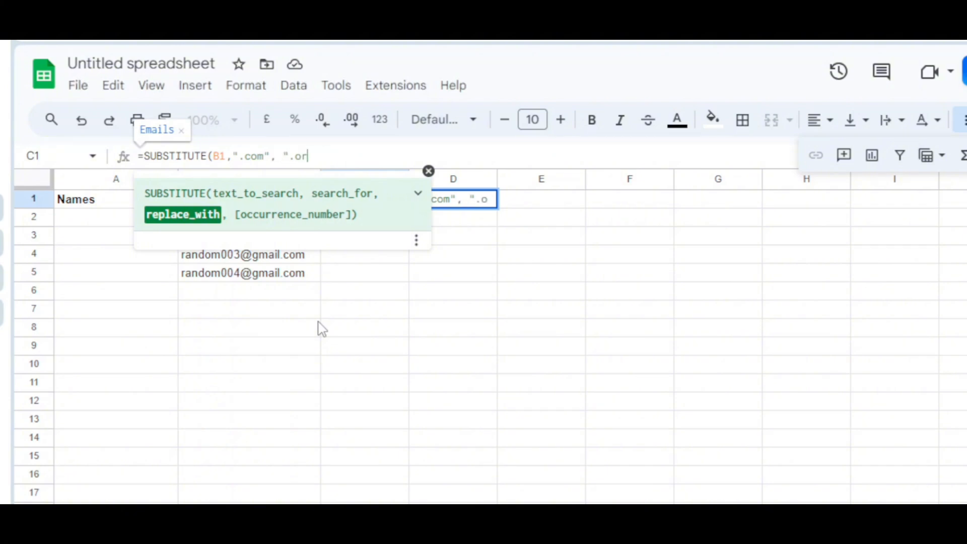
text(g)
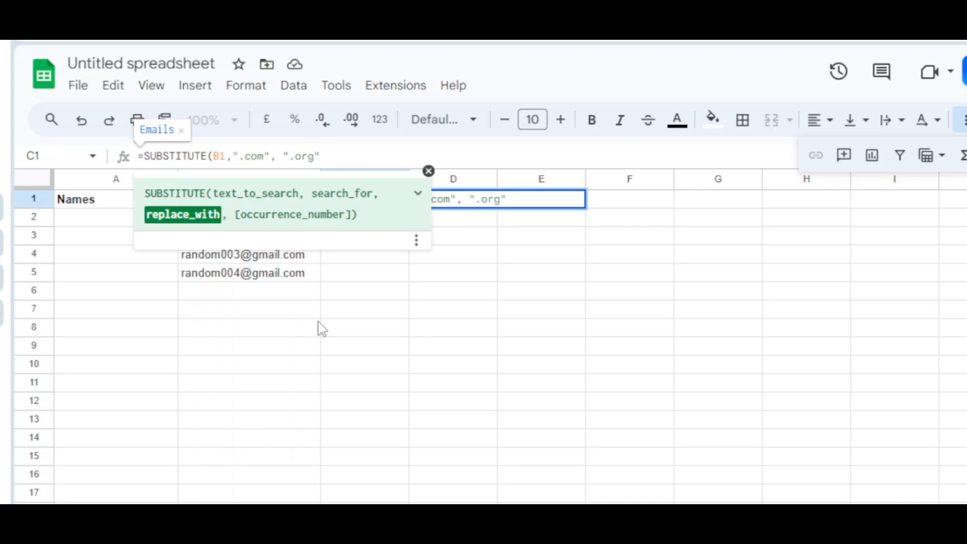
text("))
key(Return)
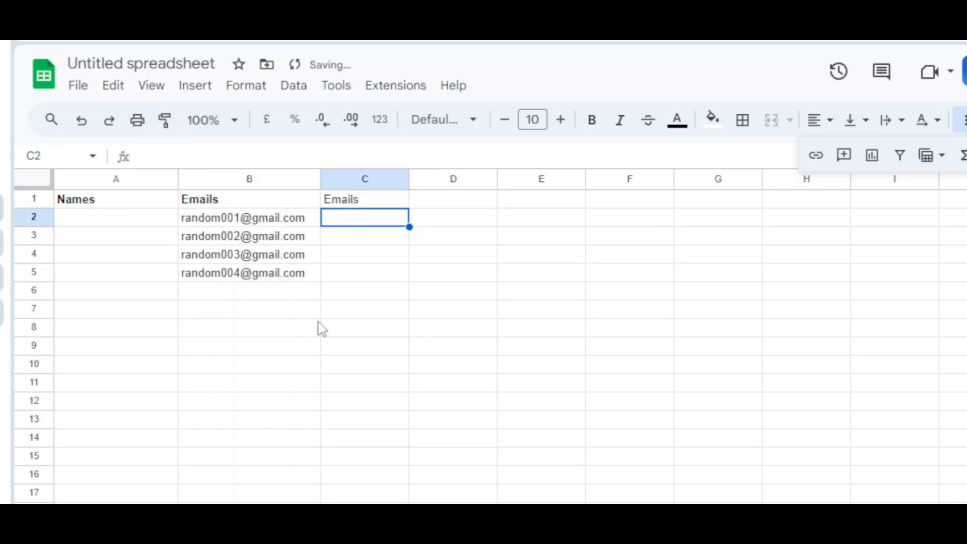
- Change the text-to-search reference of the SUBSTITUTE formula in C1 to B2
click(377, 203)
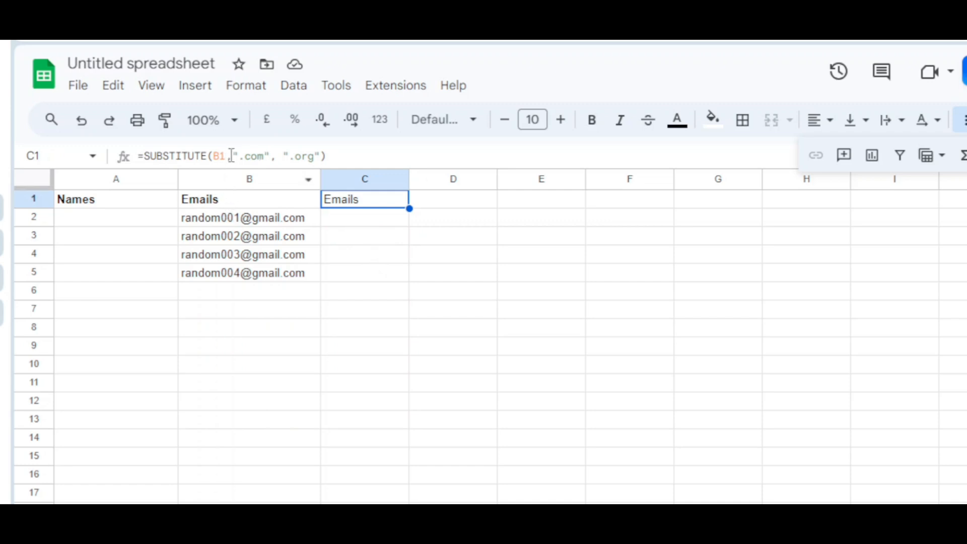
drag(222, 159, 230, 158)
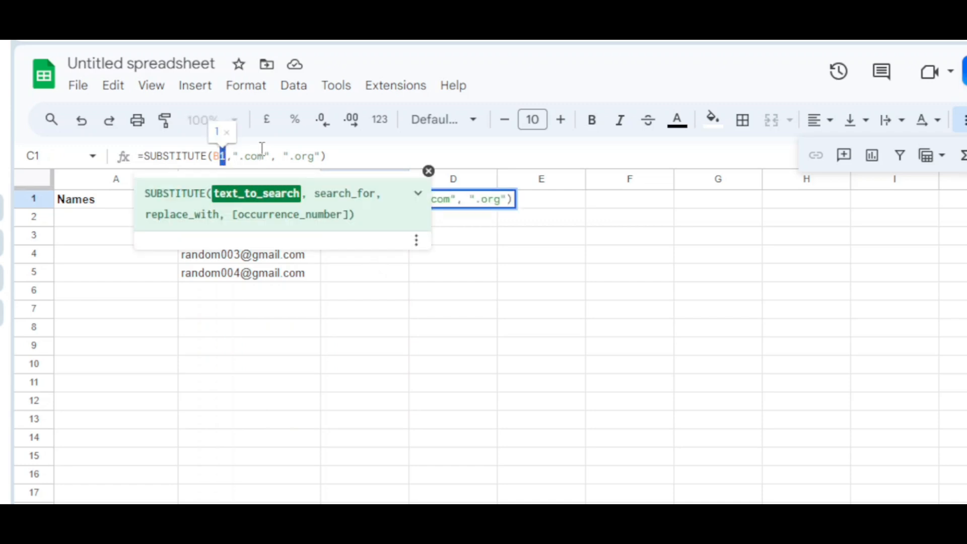
key(BackSpace)
key(BackSpace)
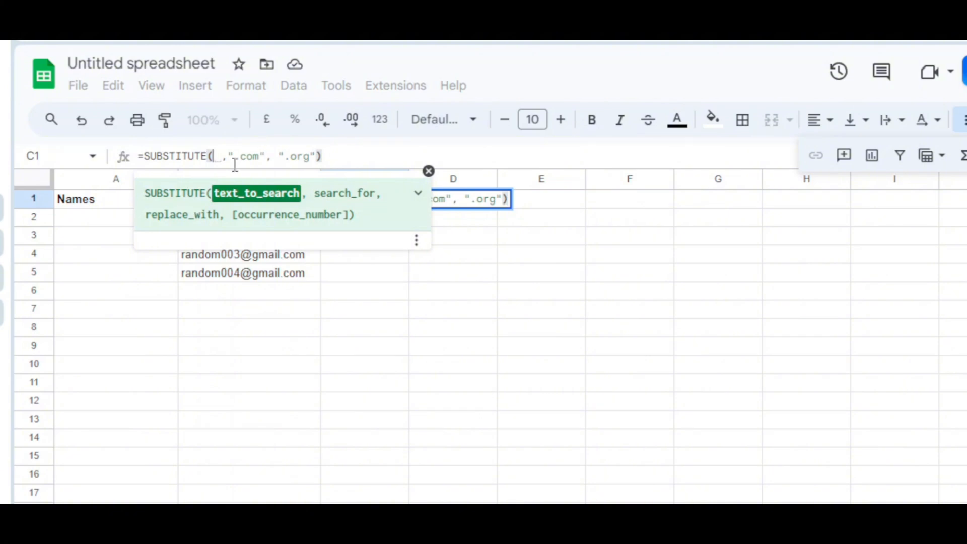
text(B2)
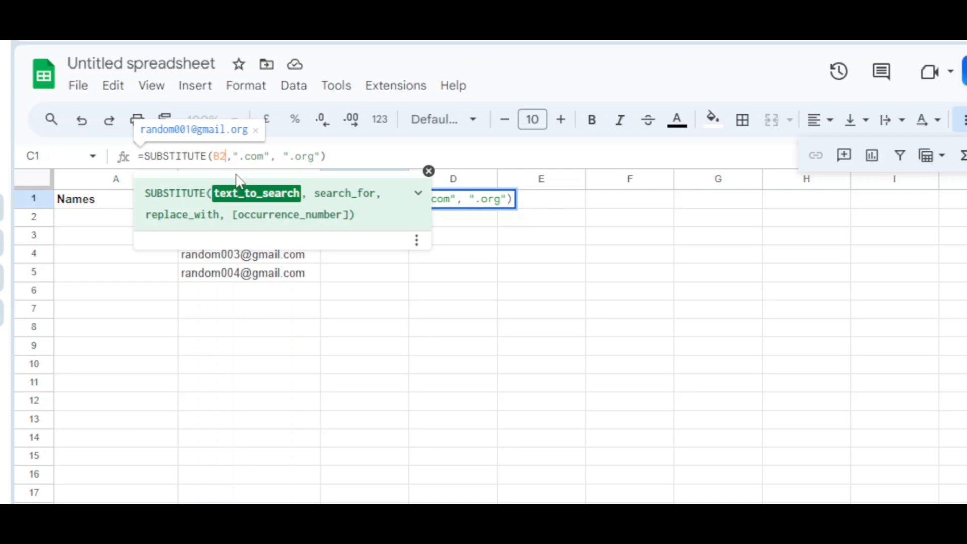
key(Return)
- Widen column C to fit the substituted address and compare C1 with the source address in B2
click(393, 205)
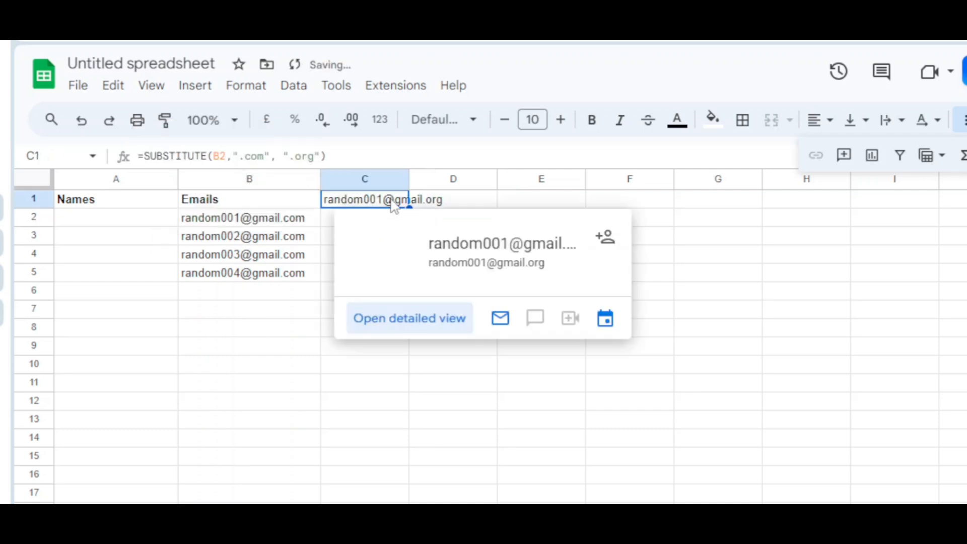
drag(409, 179, 470, 179)
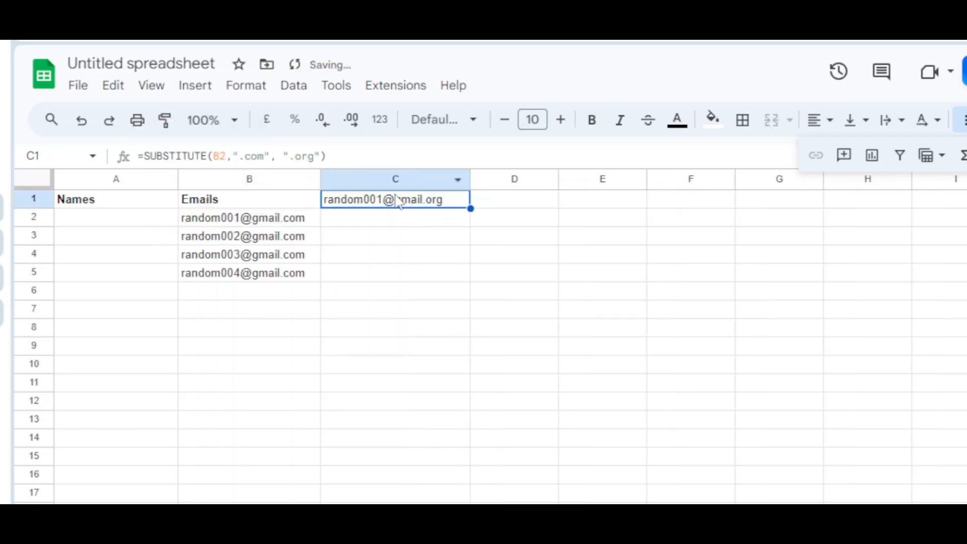
click(249, 218)
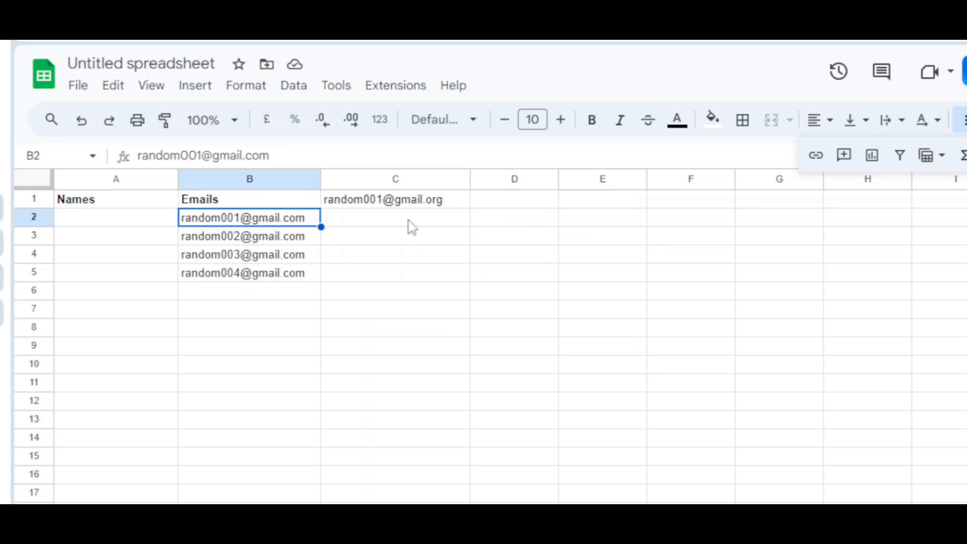
mouse_move(438, 206)
click(381, 207)
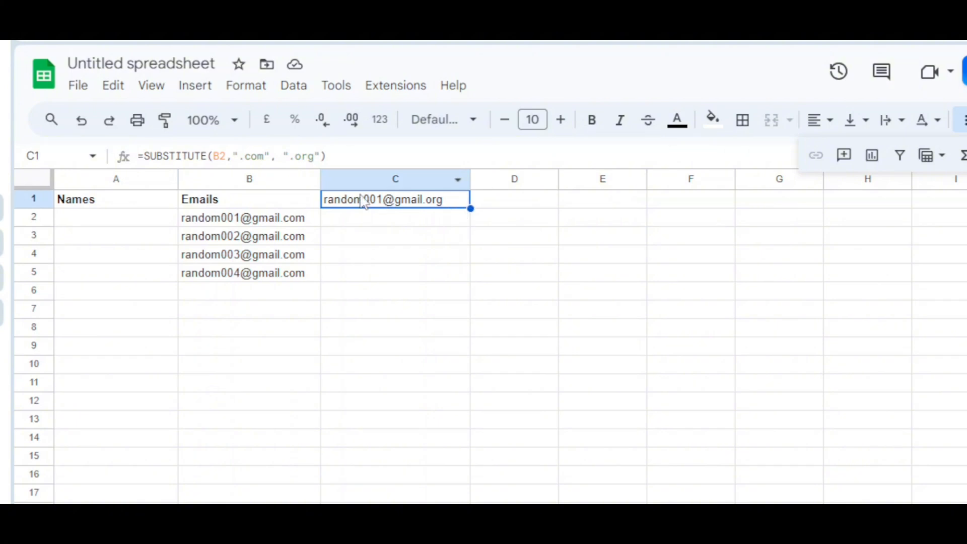
- Fill the SUBSTITUTE formula from C1 down through C5
drag(470, 208, 453, 276)
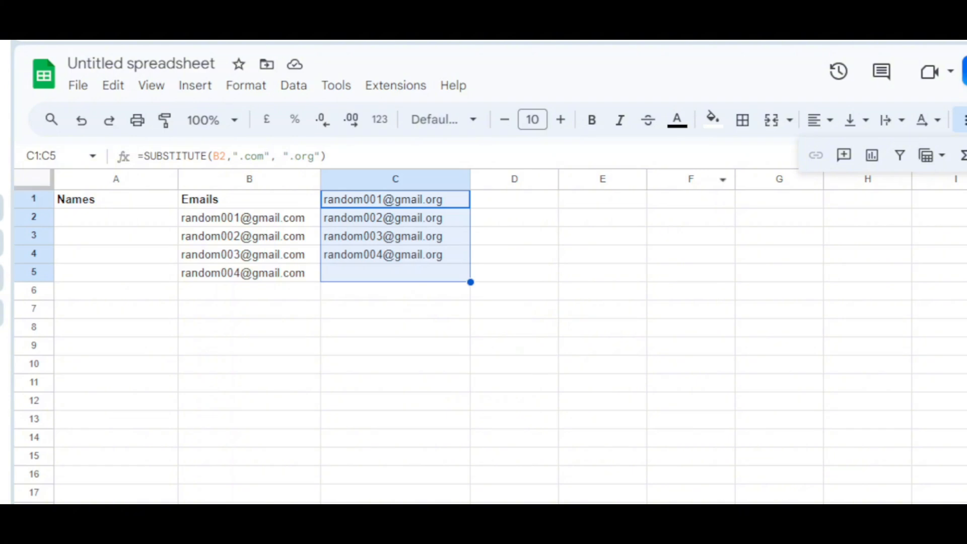
click(389, 315)
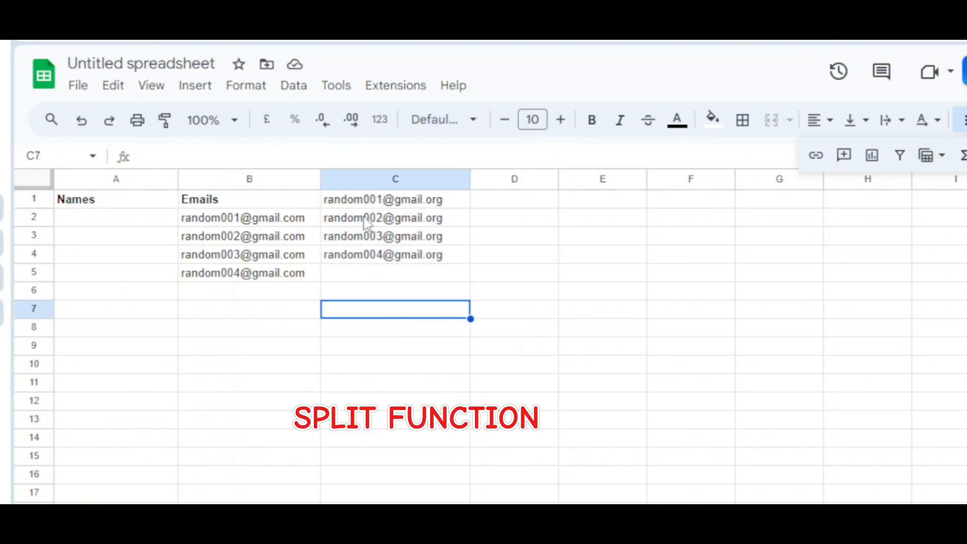
- Clear the sample emails and substituted addresses from the range B1:C6
drag(443, 294, 215, 202)
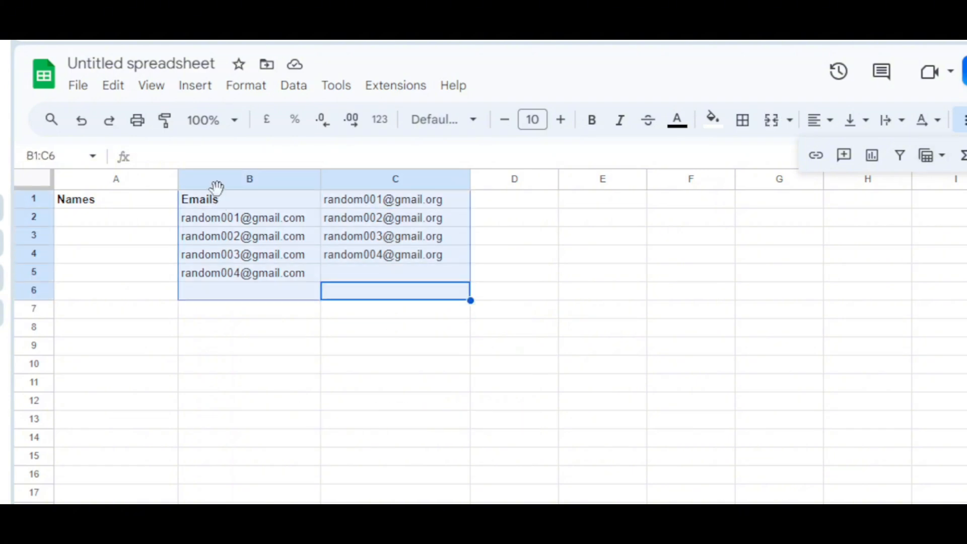
key(Delete)
click(644, 290)
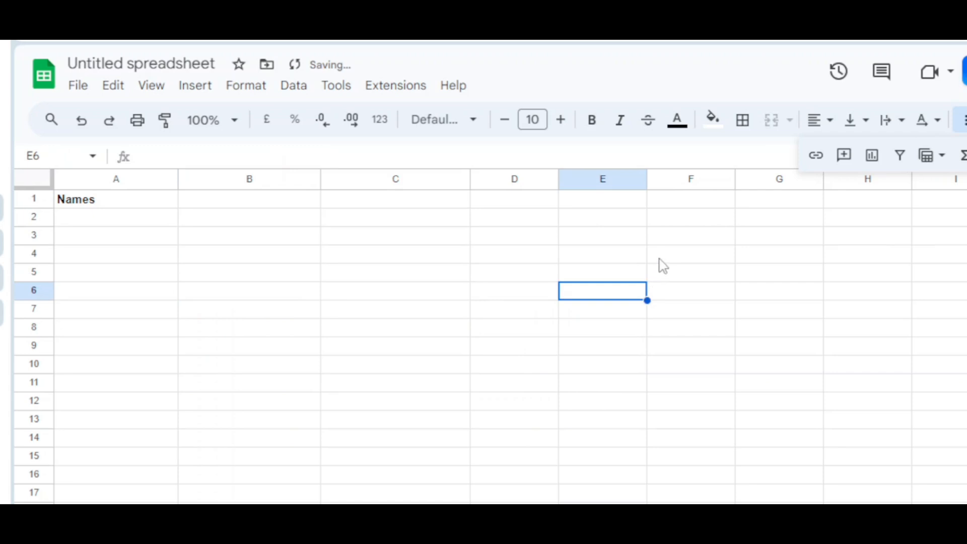
- Enter four sample full names, each a first and last name separated by a space, in cells A2 to A5
click(135, 227)
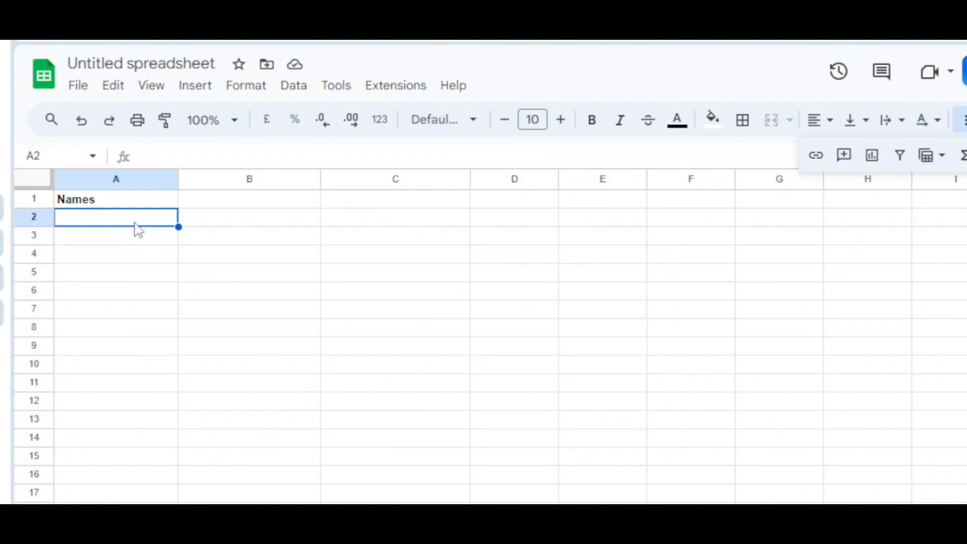
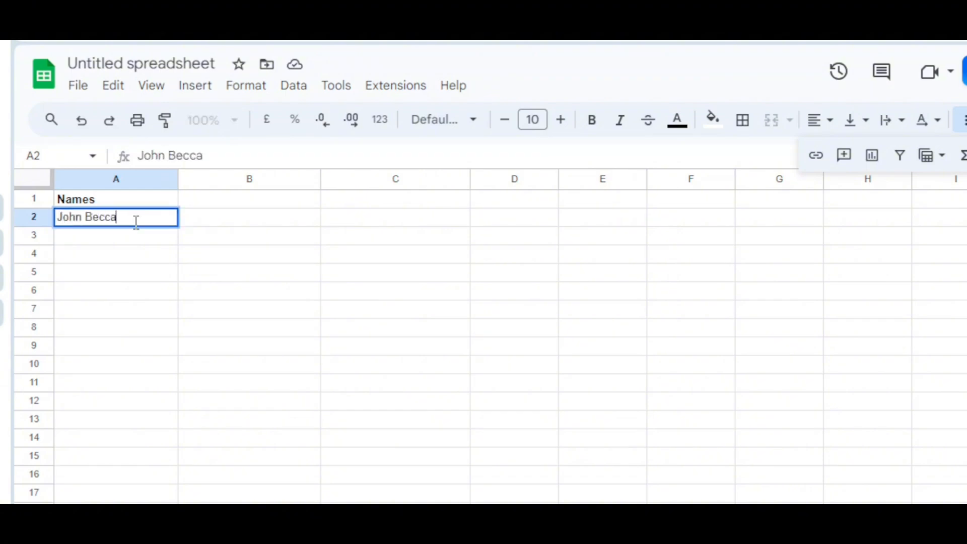
key(Return)
text(John Doe)
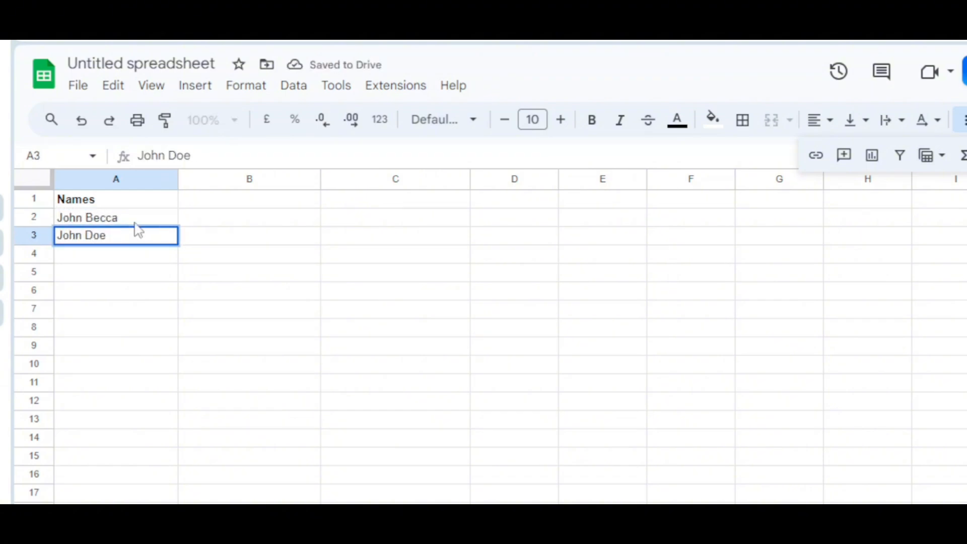
key(Return)
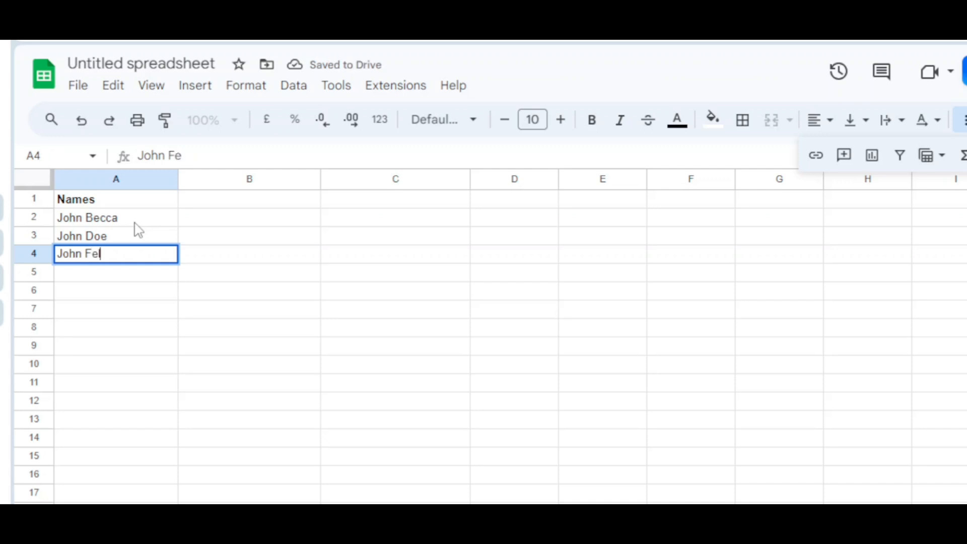
key(Return)
text(Jhn)
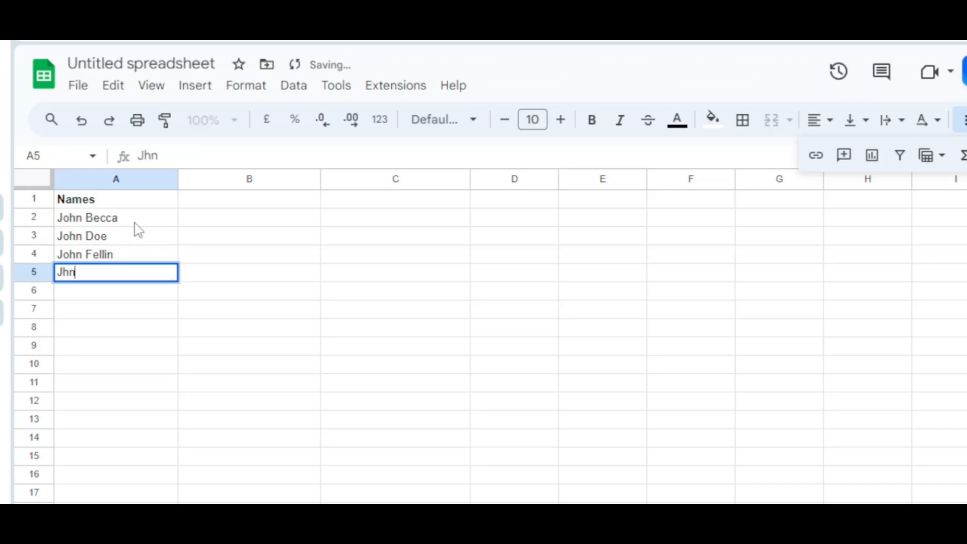
key(BackSpace)
key(BackSpace)
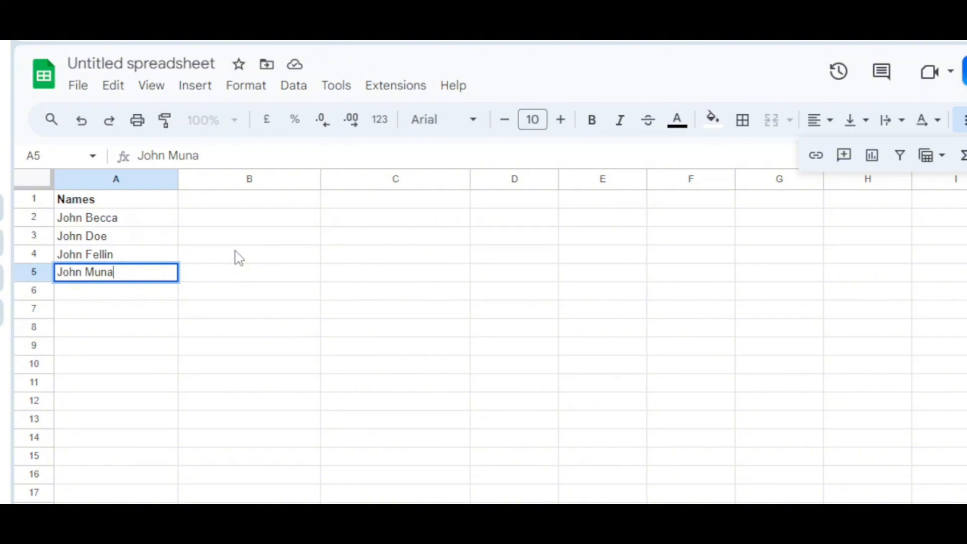
- Enter a SPLIT formula in B1 that splits the full name in A2 using a space " " as the delimiter
click(217, 200)
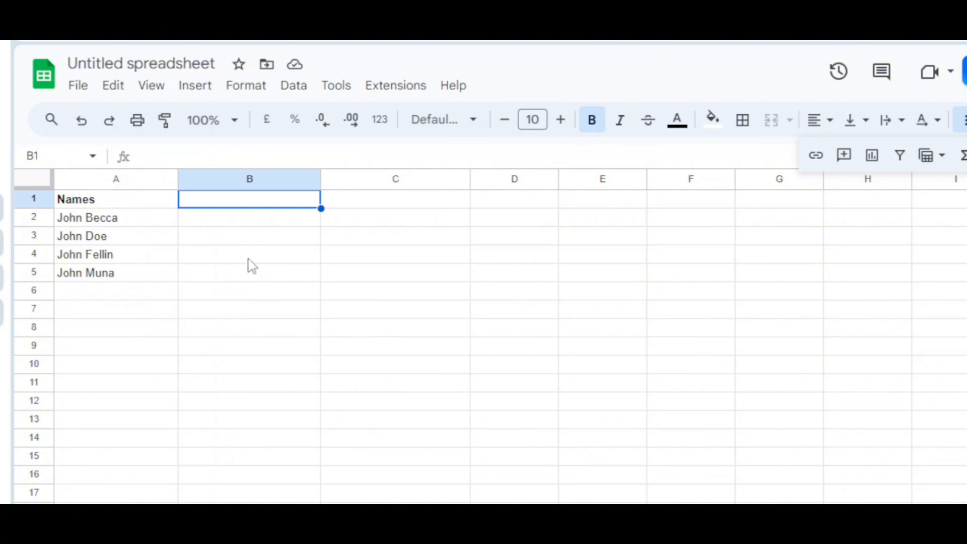
click(207, 157)
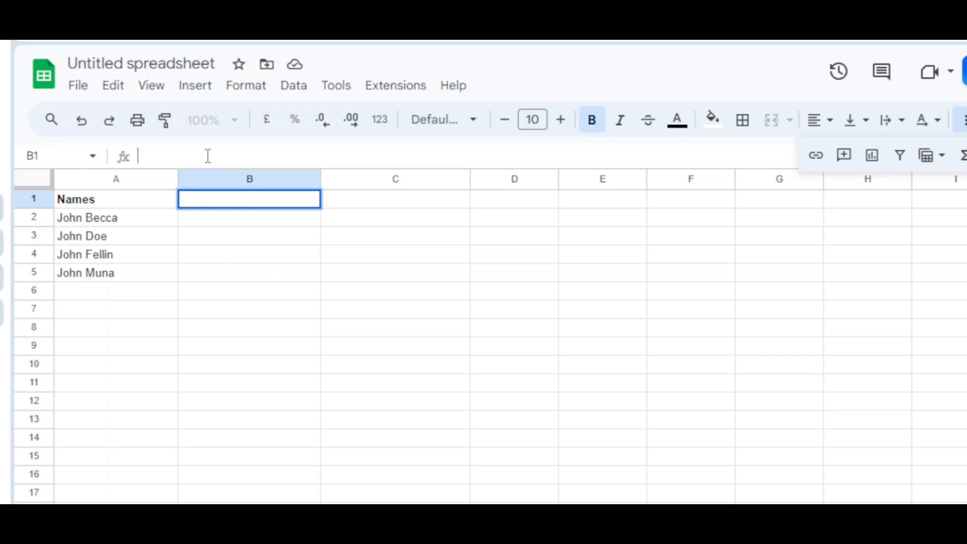
text(=)
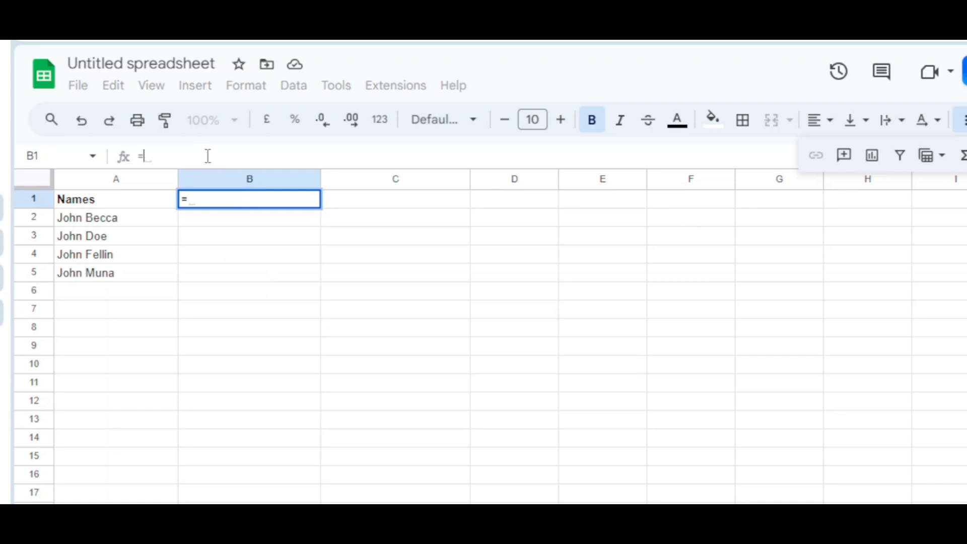
text(SPLIT()
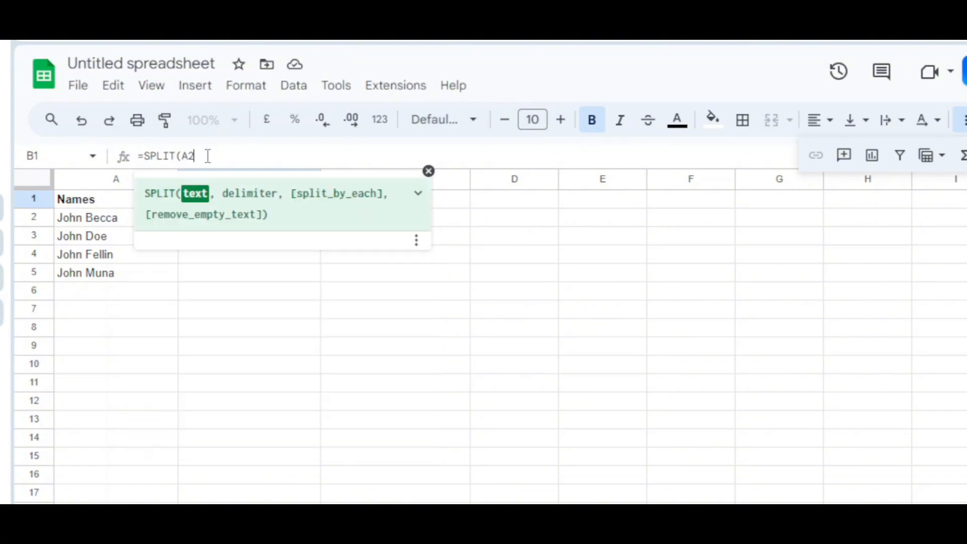
text(A2,)
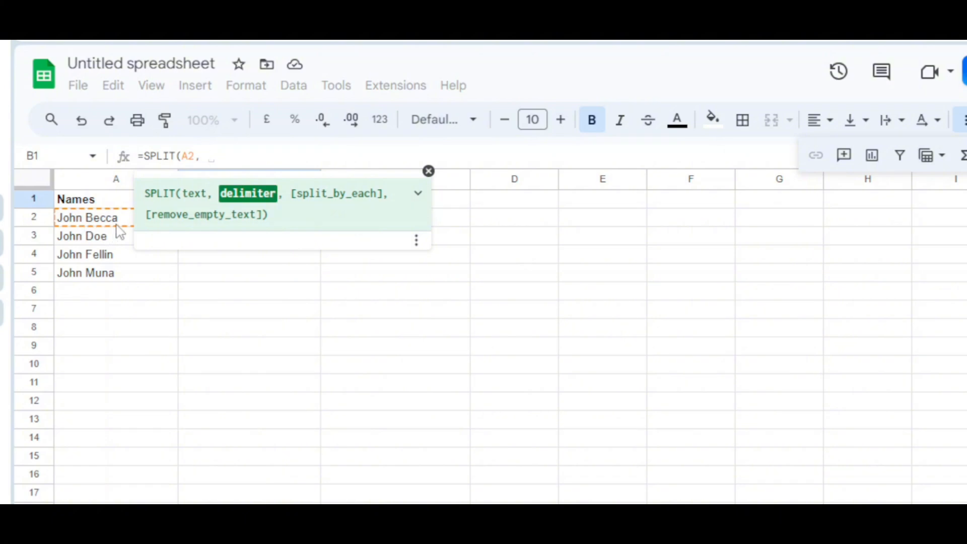
text(" ")
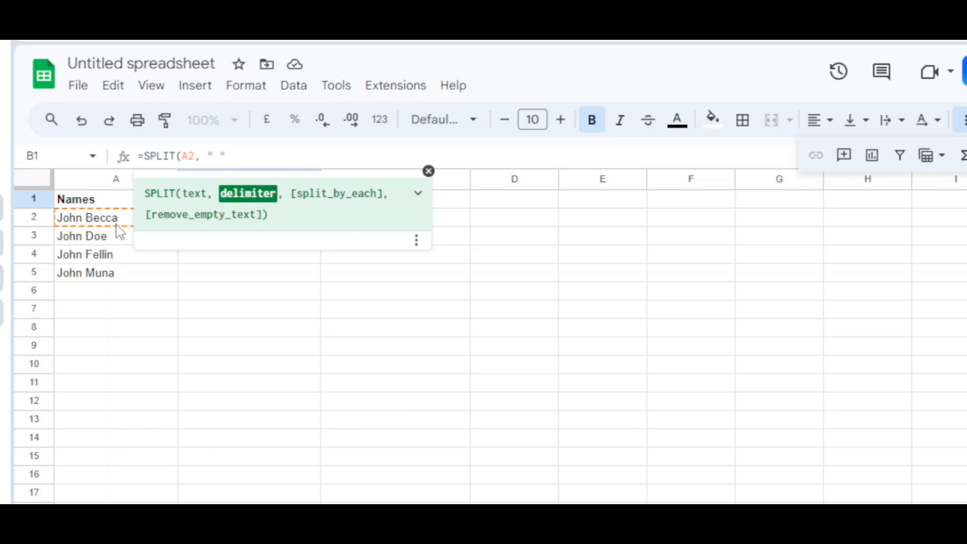
text(()
key(BackSpace)
text())
key(Return)
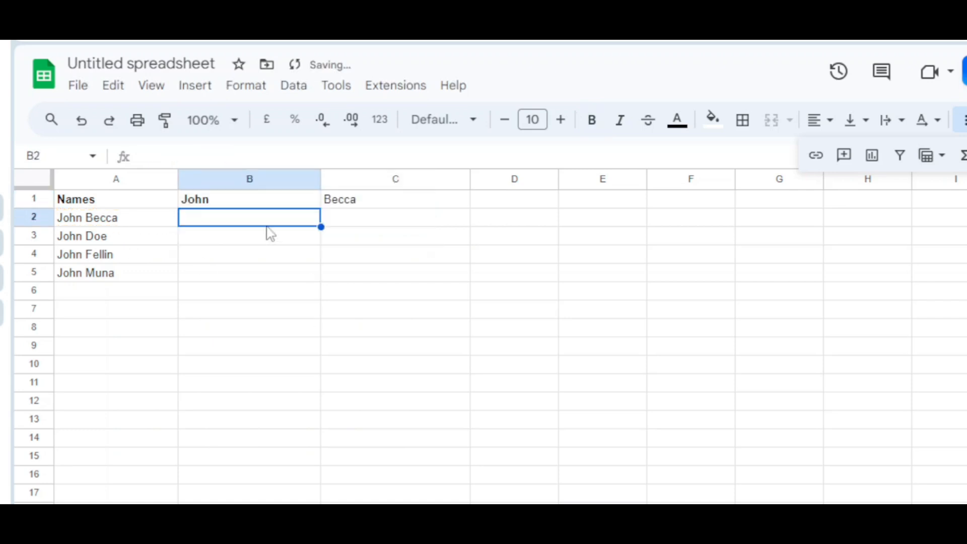
- Clear the SPLIT formula from B1 and restore it in the same cell
click(257, 207)
key(Delete)
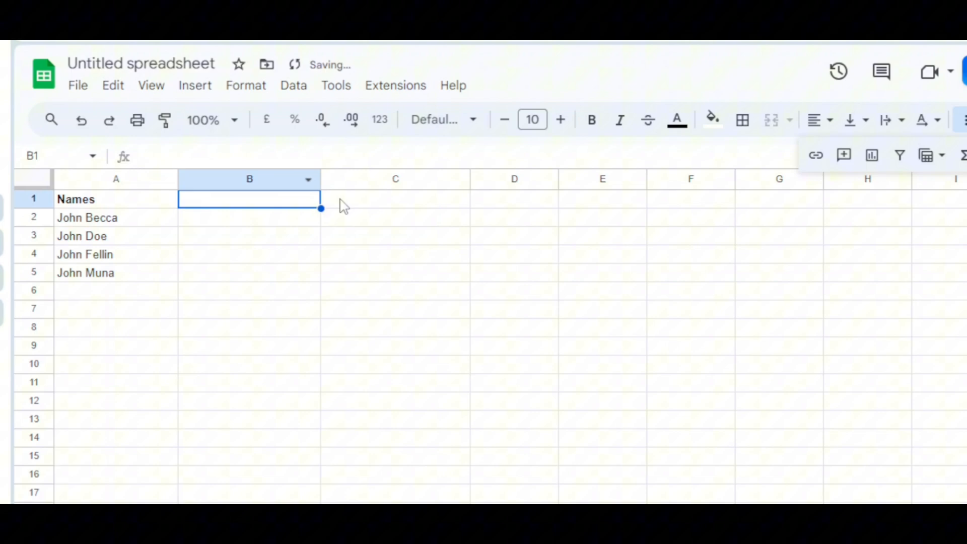
click(247, 221)
click(251, 198)
text(=SPLIT(A2, " "))
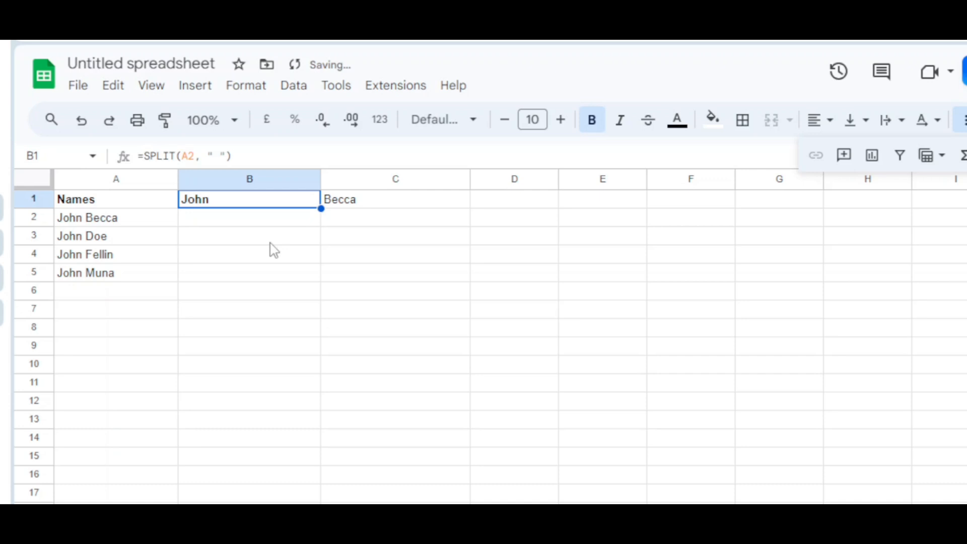
- Clear the Names column and the SPLIT results from the sheet, leaving cell A1 selected
click(244, 272)
click(238, 206)
click(133, 202)
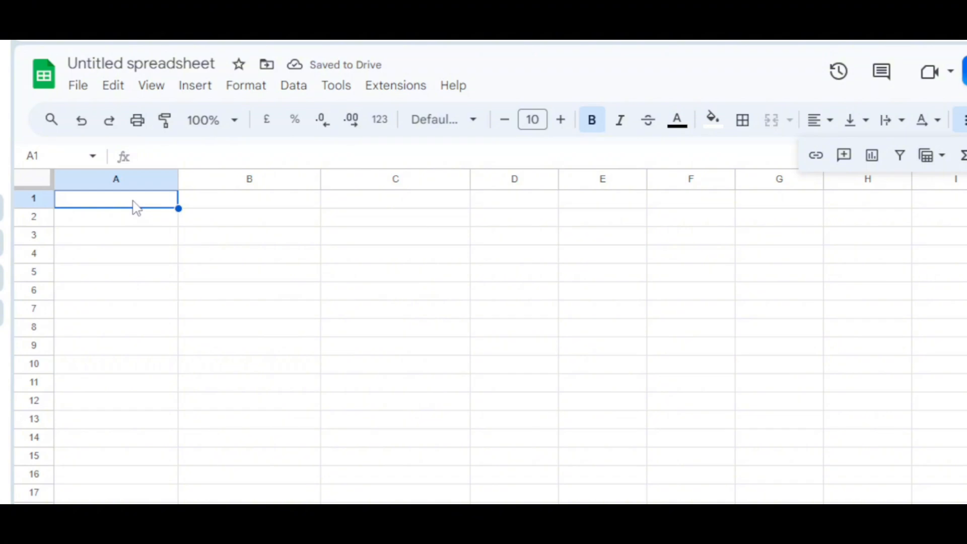